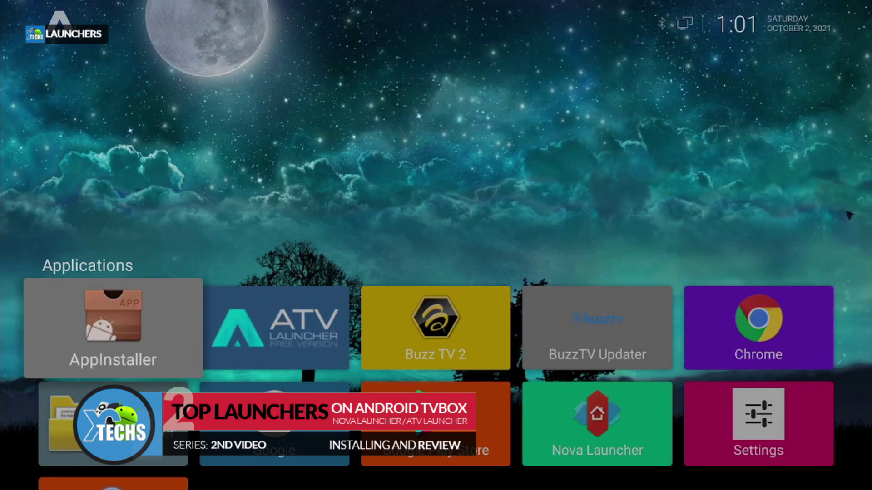
Move focus across the ATV Launcher tiles to Buzz TV 2 and Chrome, then back to BuzzTV Updater.
key("Right")
key("Right")
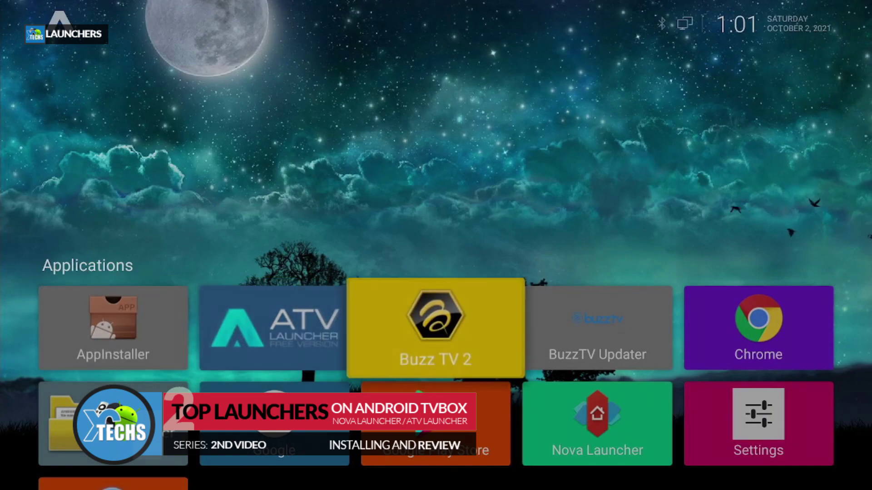
key("Right")
key("Right")
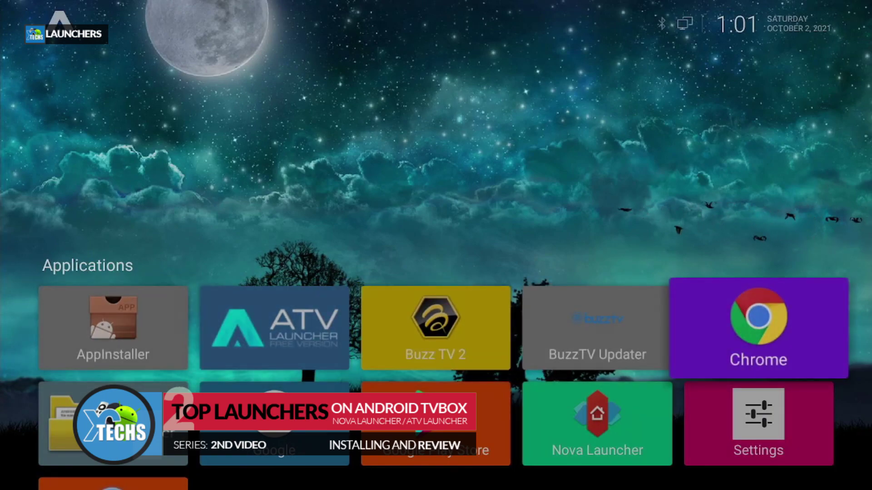
key("Left")
key("Left")
key("Left")
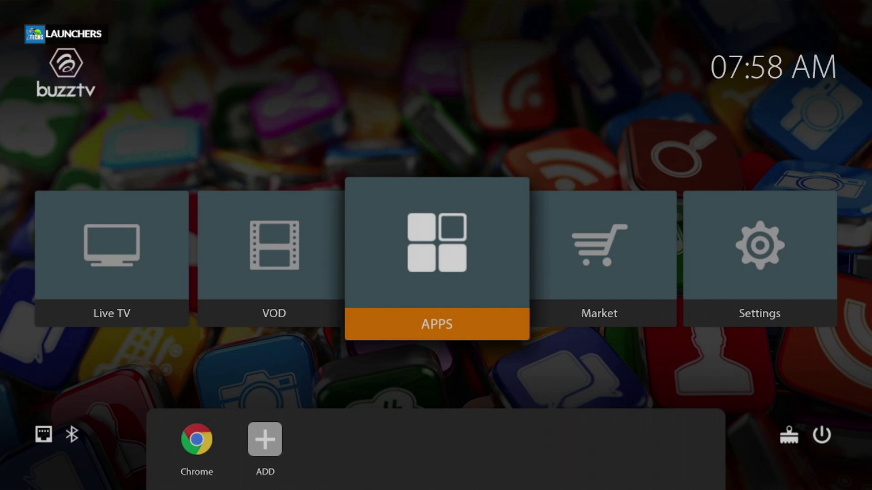
Launch the Play Store from the APPS grid.
key("Return")
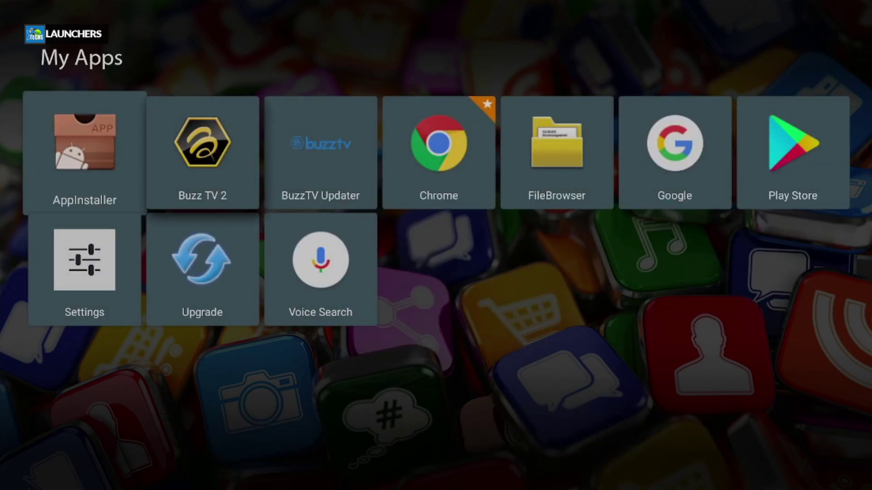
key("Right")
key("Right")
key("Right")
key("Right")
key("Right")
key("Right")
key("Return")
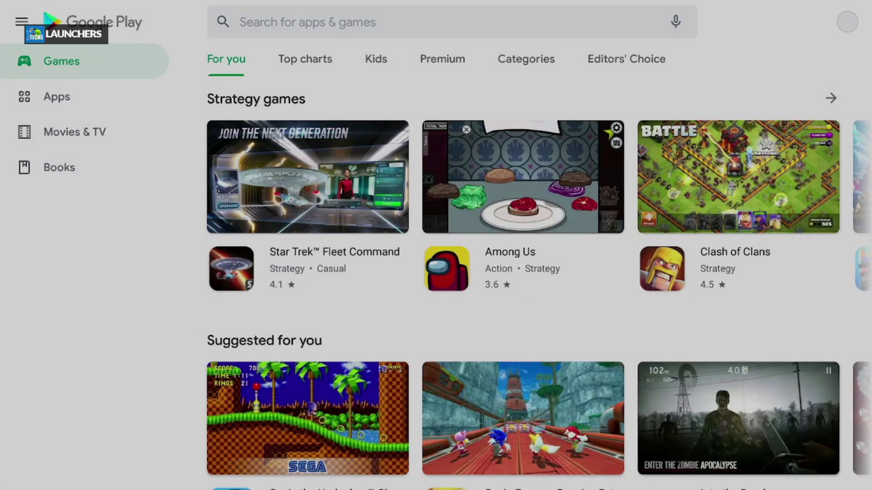
Start the pending Google app update from My apps & games and return to the store home.
left_click(22, 22)
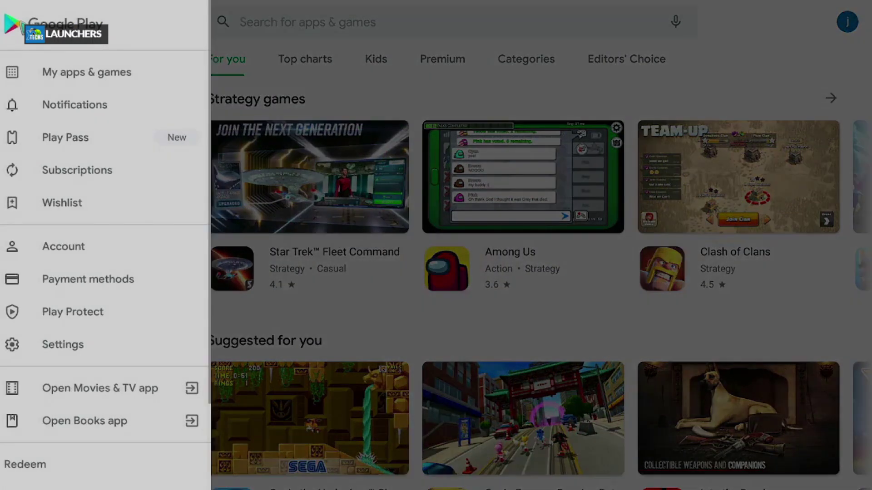
left_click(67, 70)
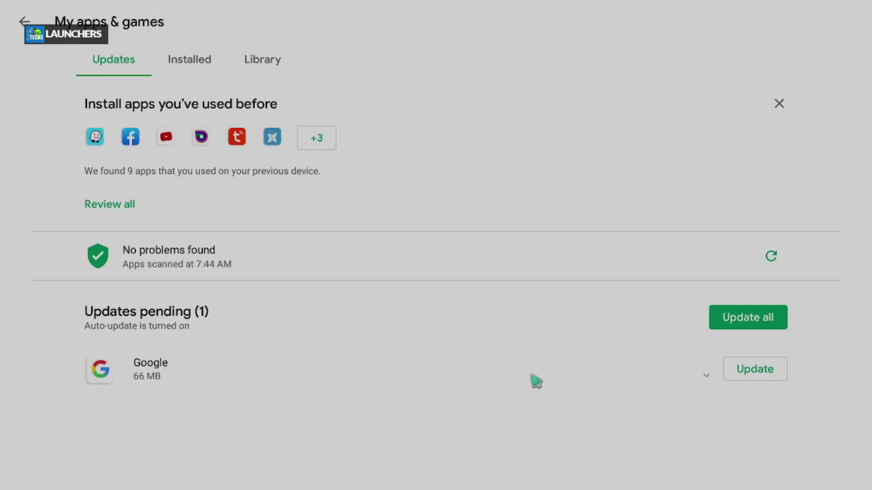
left_click(745, 374)
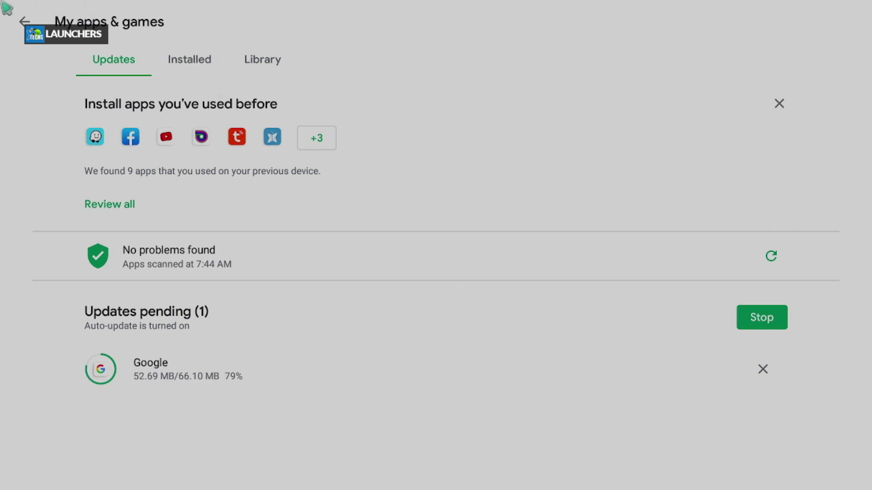
left_click(20, 22)
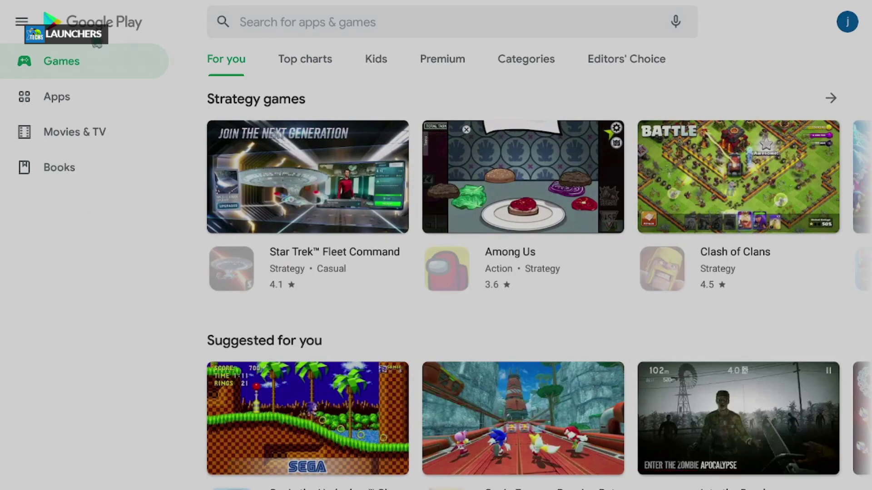
Search the store for 'nova' and queue the Nova Launcher install.
left_click(333, 26)
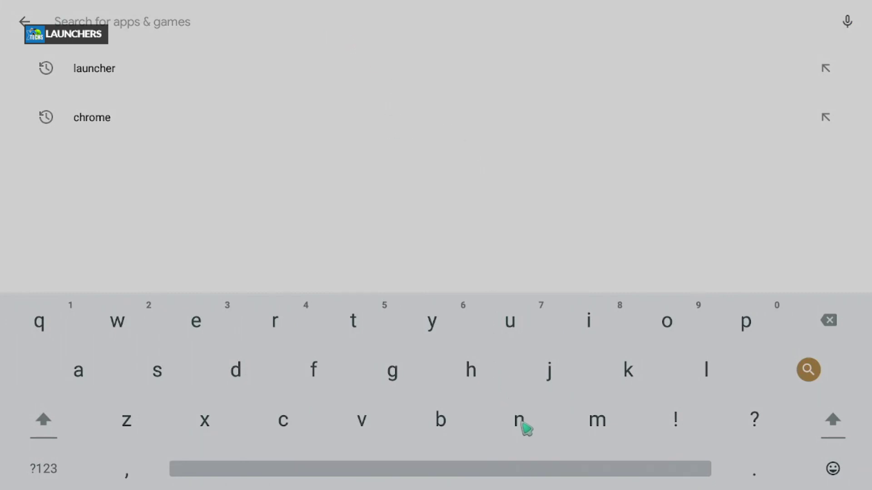
left_click(519, 420)
left_click(668, 338)
left_click(363, 420)
left_click(109, 366)
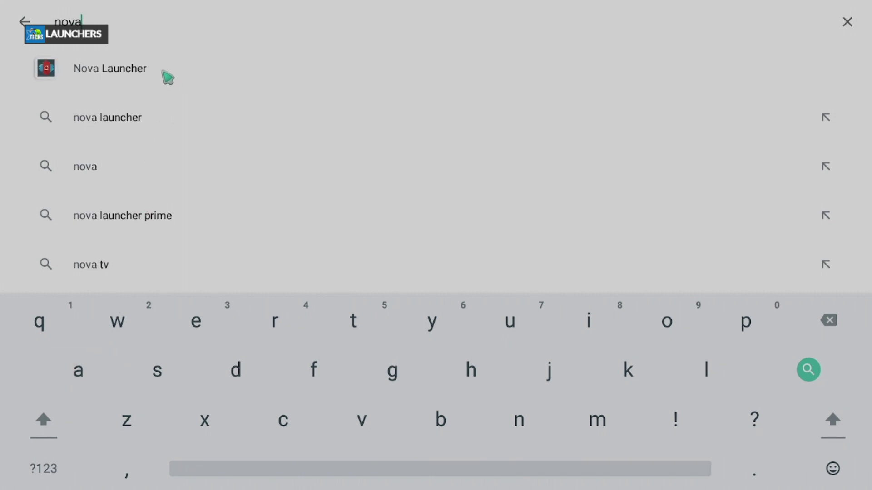
left_click(164, 74)
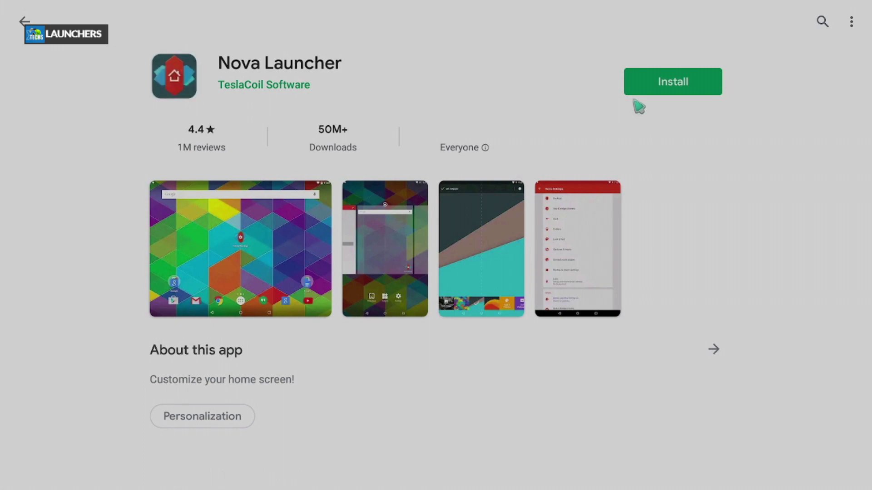
left_click(664, 82)
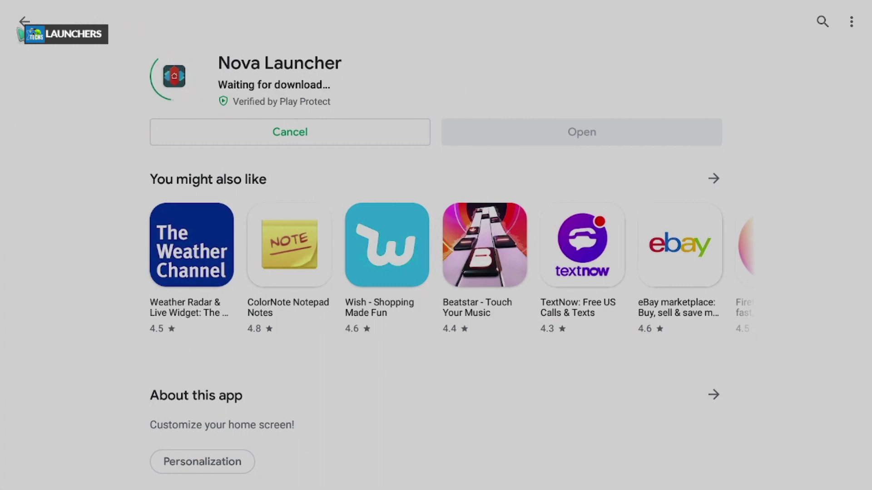
left_click(24, 21)
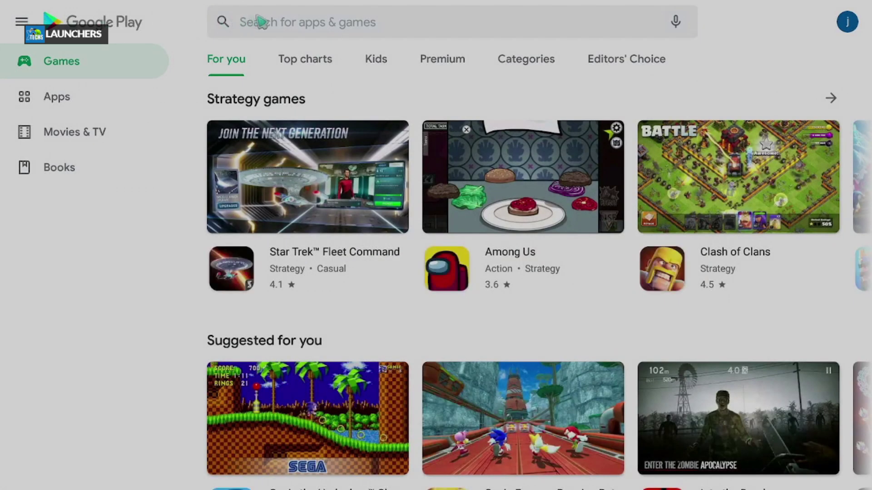
Search for 'atv launcher' and queue the ATV Launcher install.
left_click(301, 28)
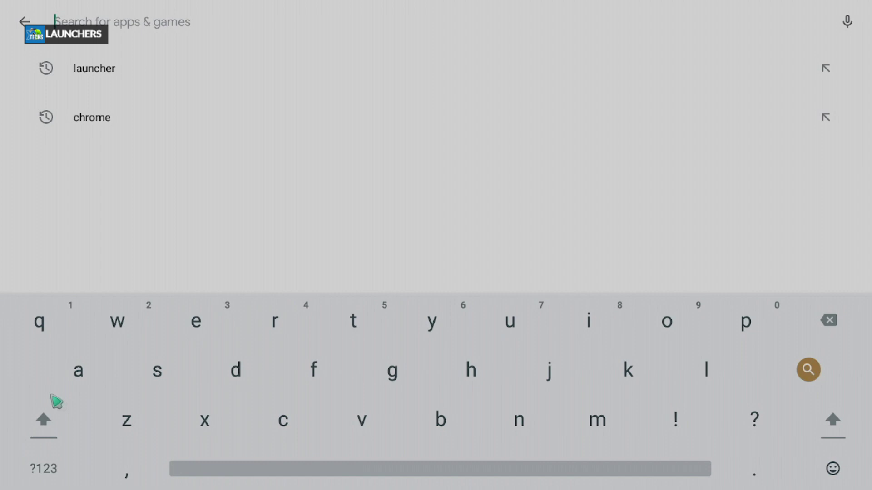
left_click(75, 370)
left_click(354, 335)
left_click(363, 418)
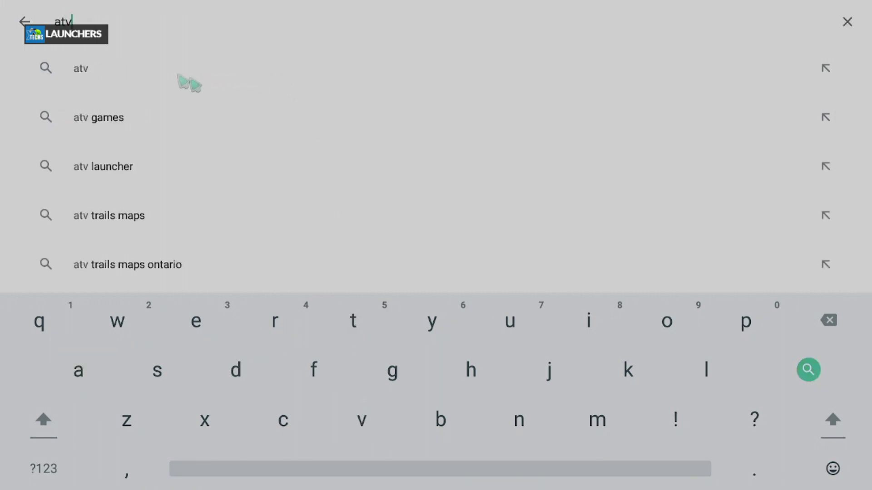
left_click(161, 167)
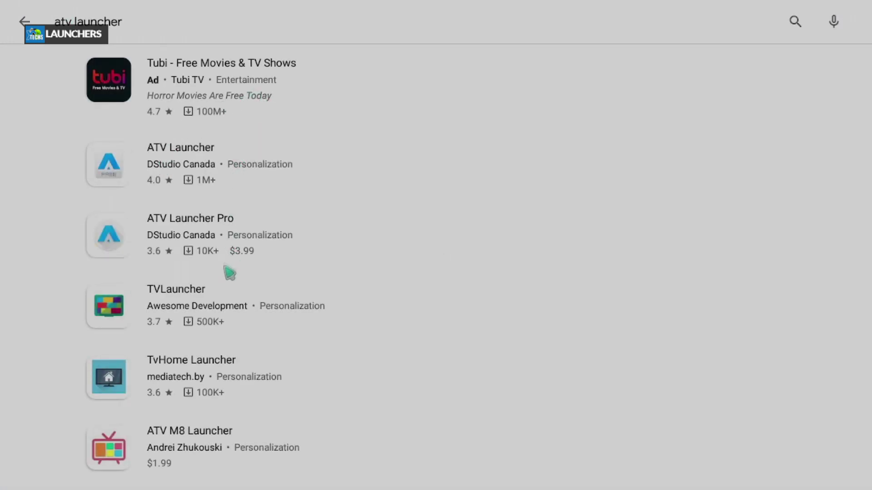
left_click(231, 159)
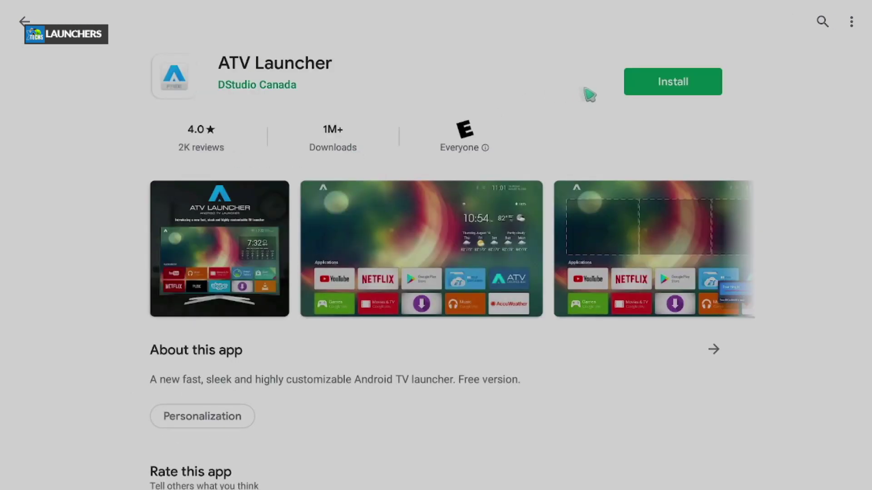
left_click(659, 92)
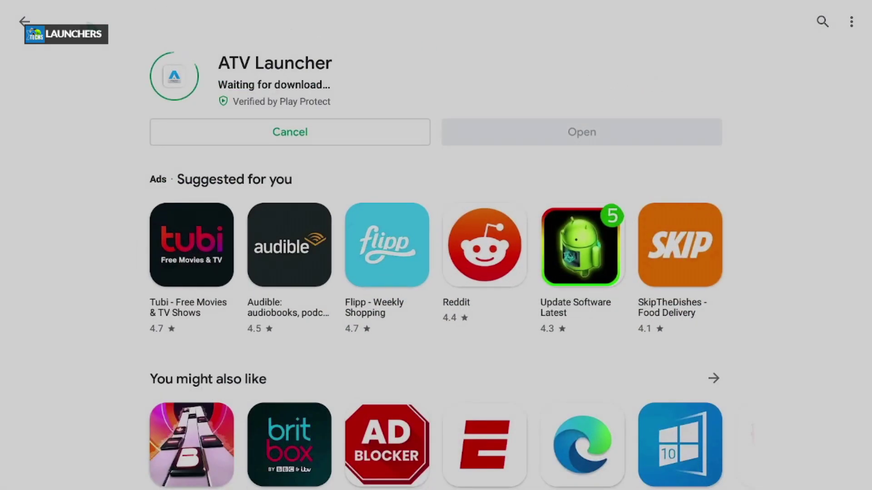
left_click(23, 22)
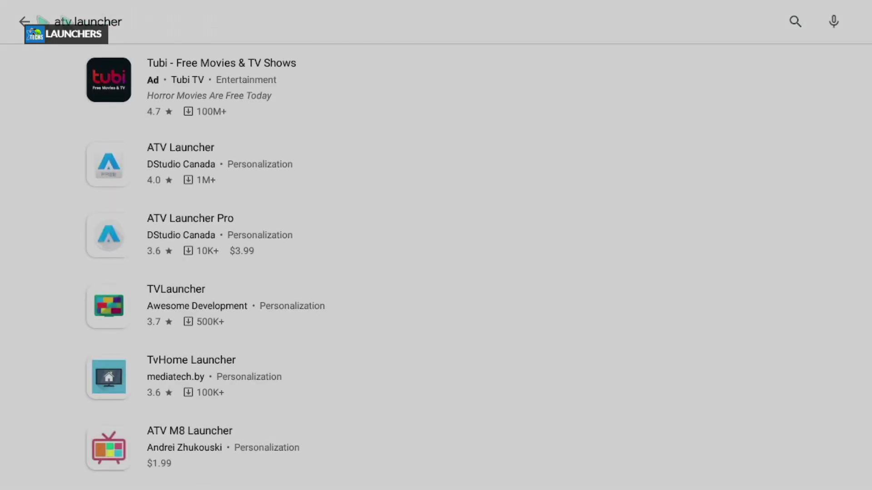
key("Escape")
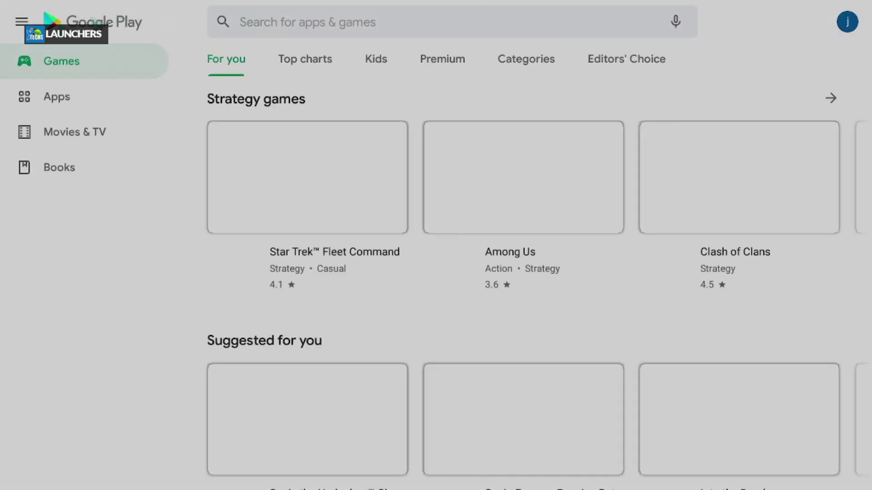
Enter 'live' in the store search box, then clear it.
left_click(335, 27)
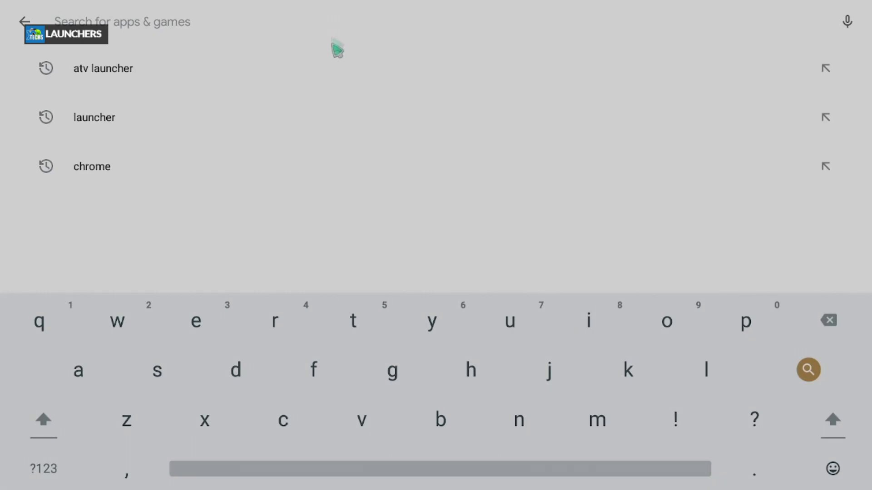
left_click(705, 375)
left_click(599, 318)
left_click(366, 426)
left_click(211, 338)
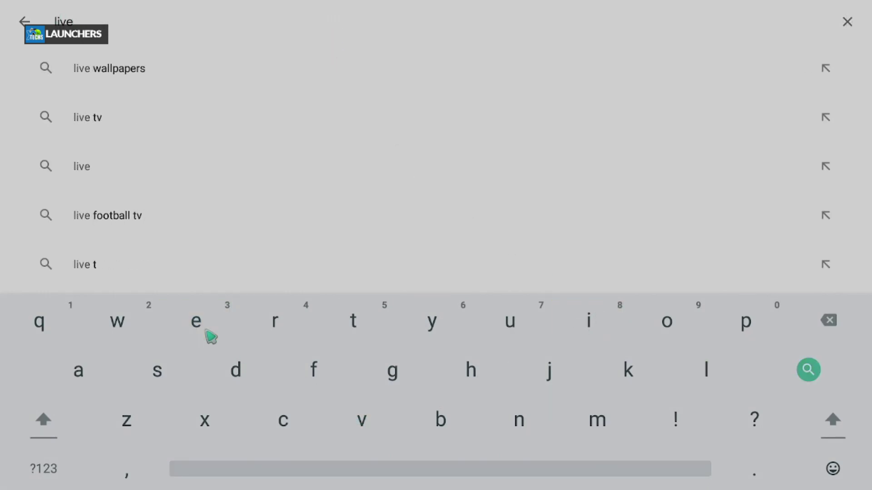
left_click(841, 321)
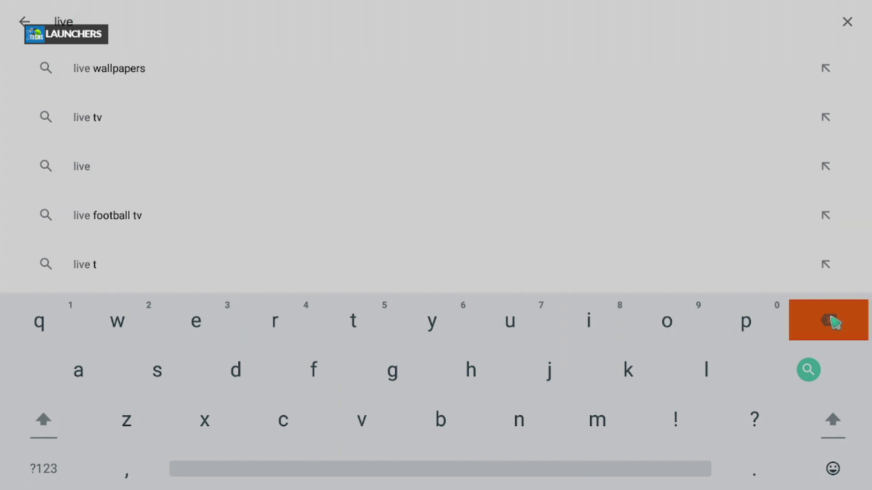
left_click(841, 322)
left_click(841, 322)
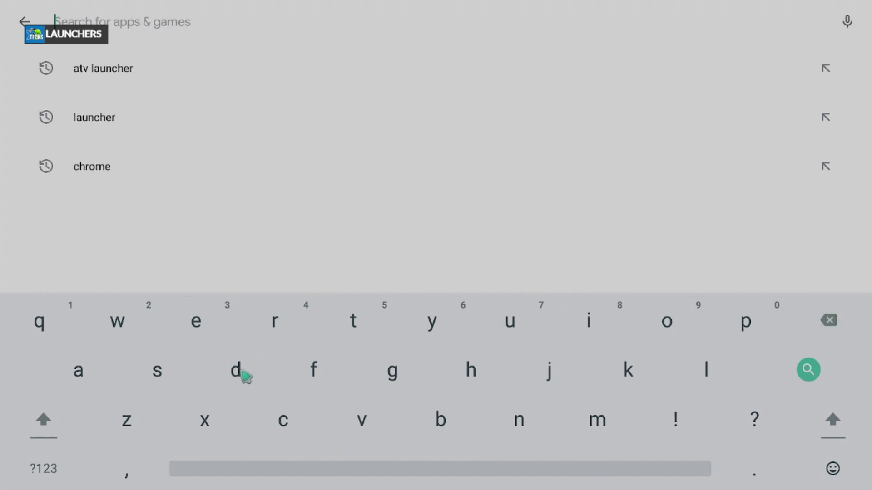
Search 'day and night live wallpaper' and install Dream Night Free LiveWallpaper.
left_click(245, 374)
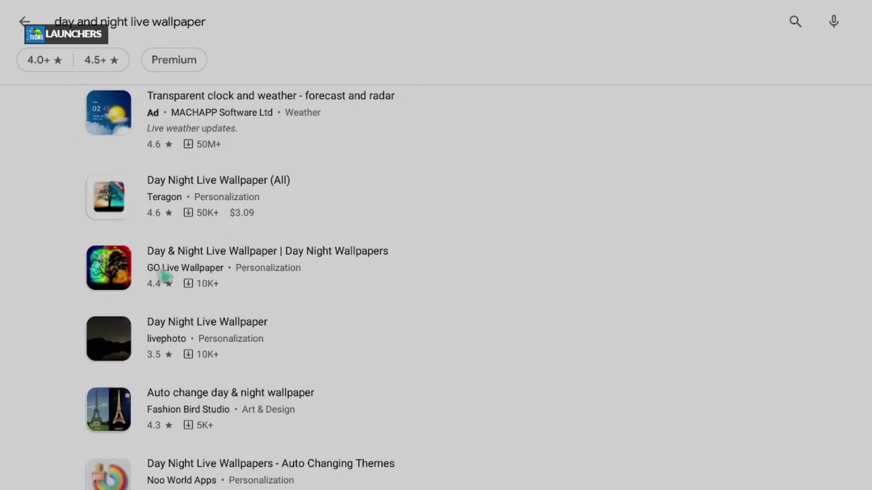
left_click_drag(238, 452, 242, 132)
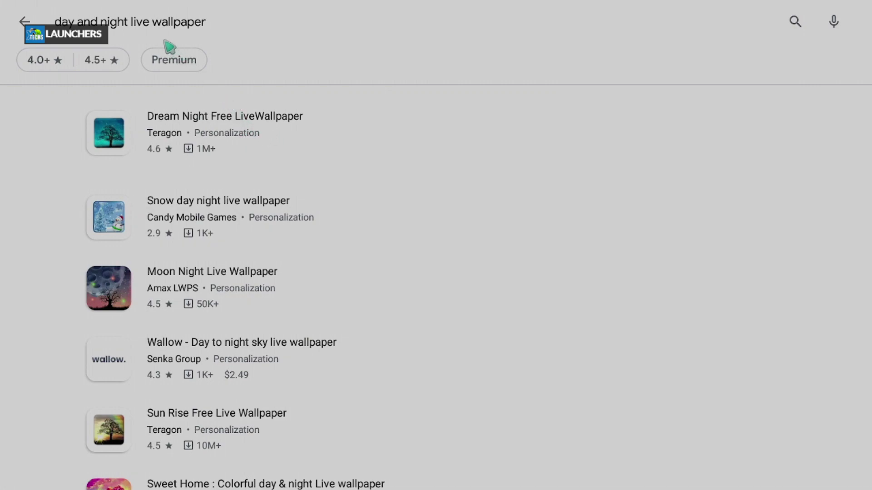
left_click(193, 144)
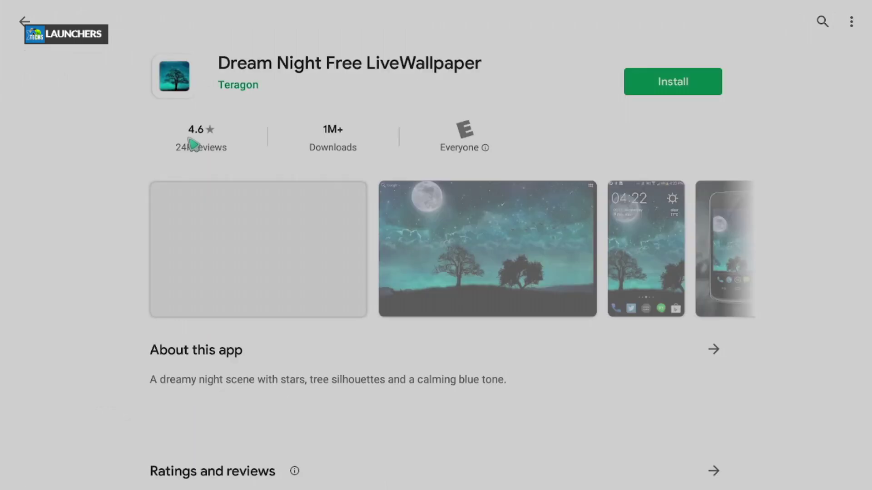
left_click(660, 84)
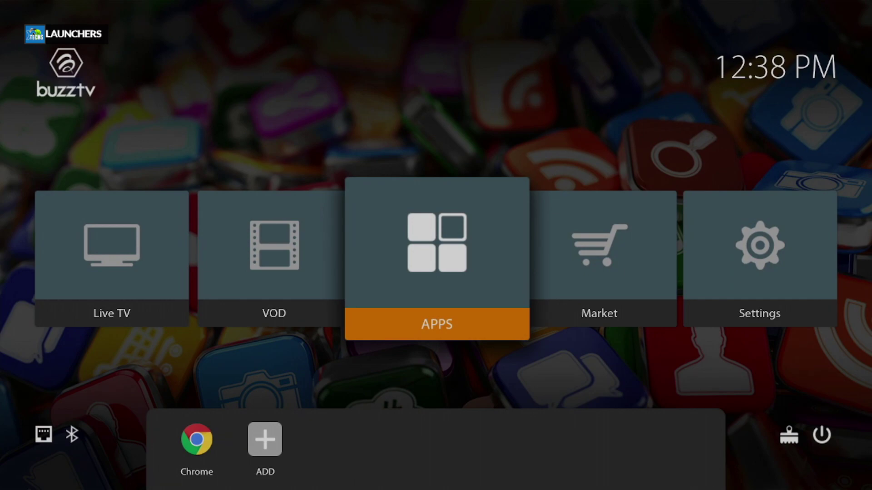
Launch Nova Launcher from the BuzzTV APPS list.
key("Return")
key("Right")
key("Down")
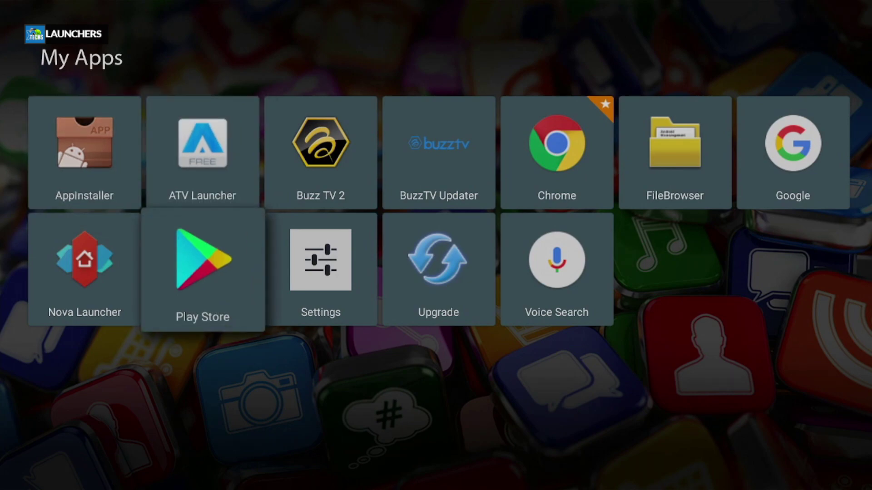
key("Left")
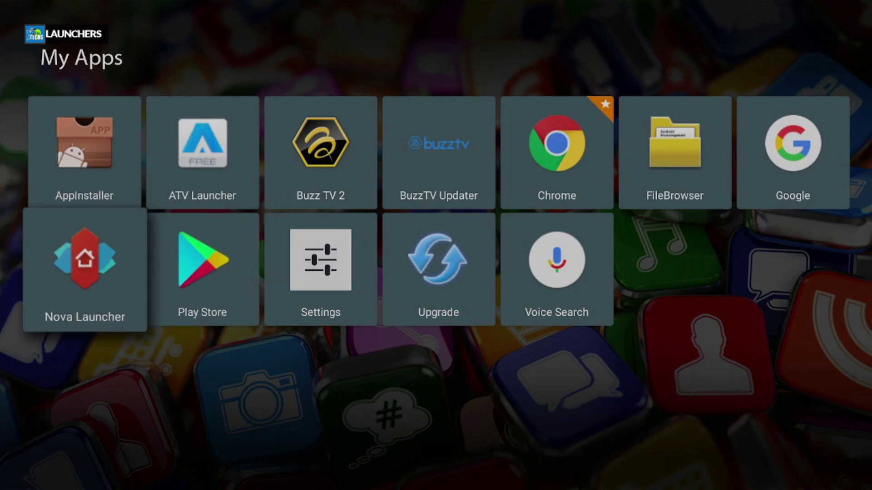
key("Return")
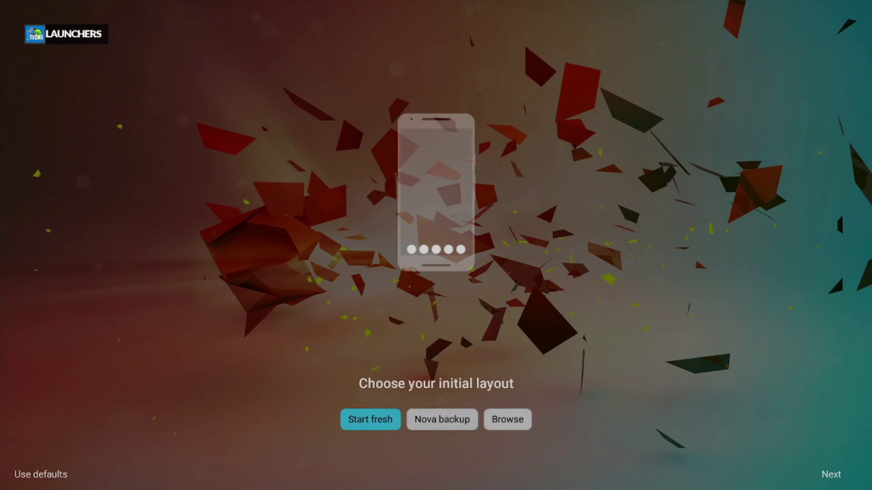
Complete Nova's first-run setup with Start fresh and the Light theme.
left_click(831, 474)
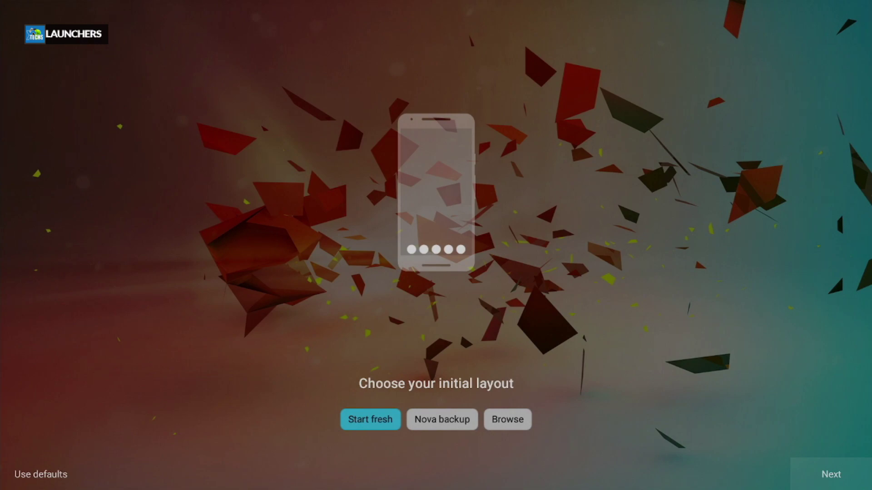
key("Return")
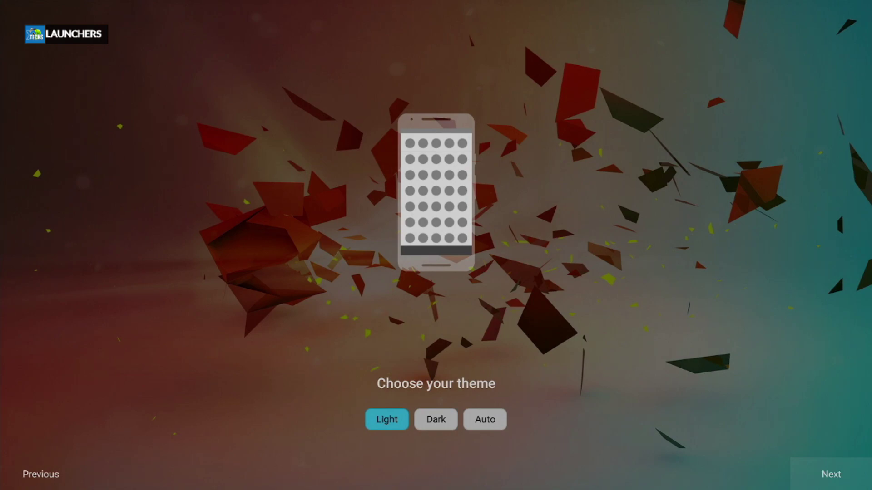
key("Return")
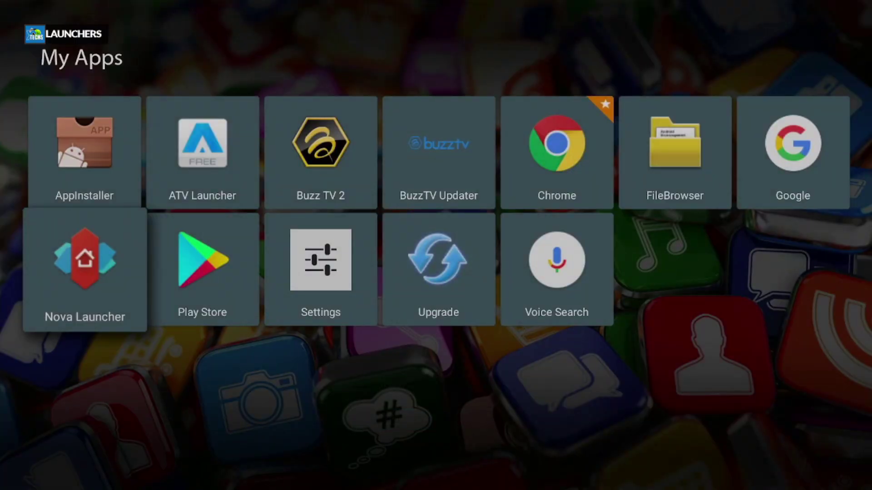
key("Return")
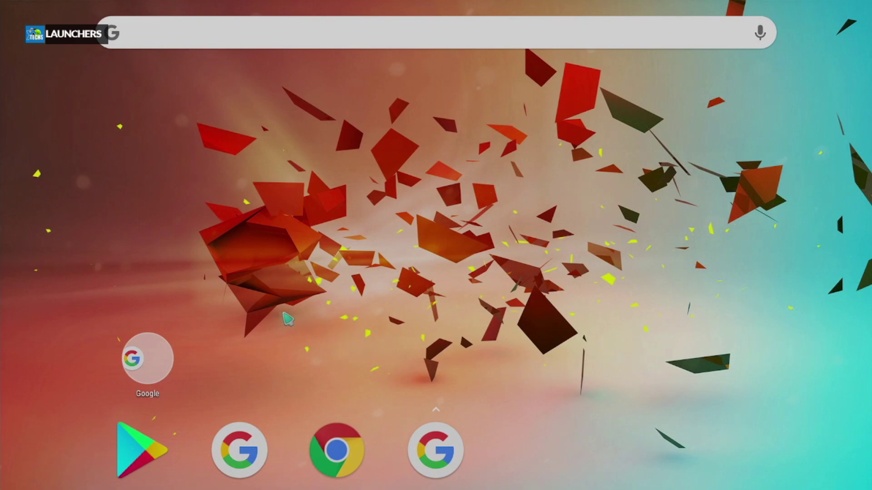
Remove the Google folder from the Nova home screen and enter the editing overview.
left_click(165, 367)
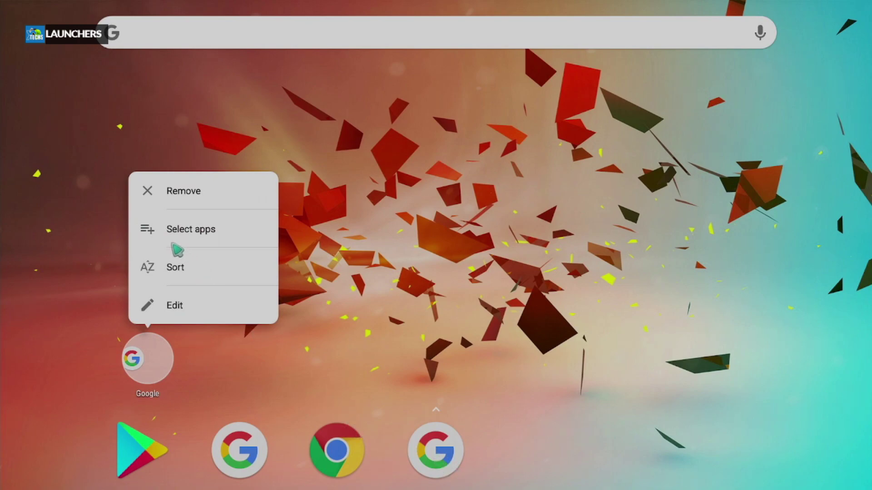
left_click(195, 191)
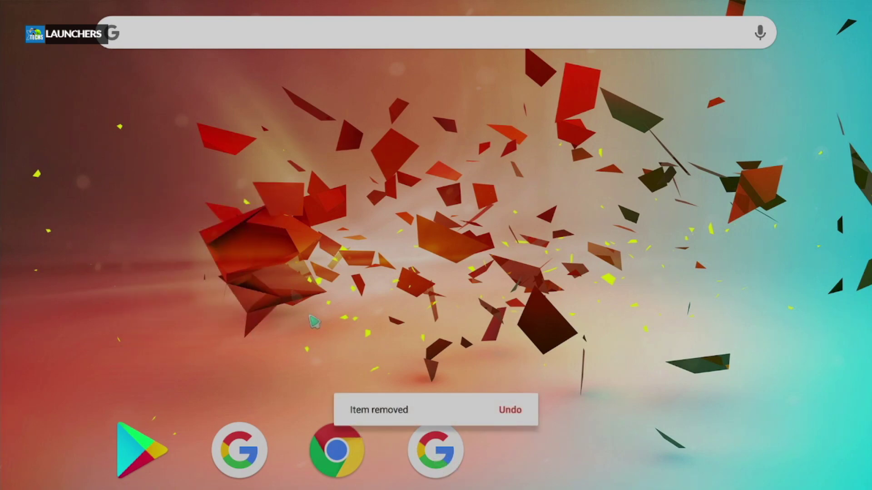
left_click(548, 268)
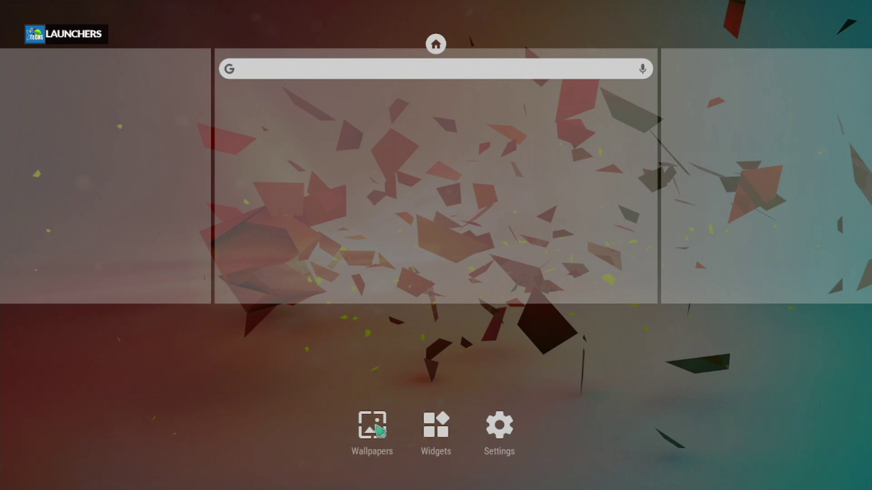
left_click(504, 428)
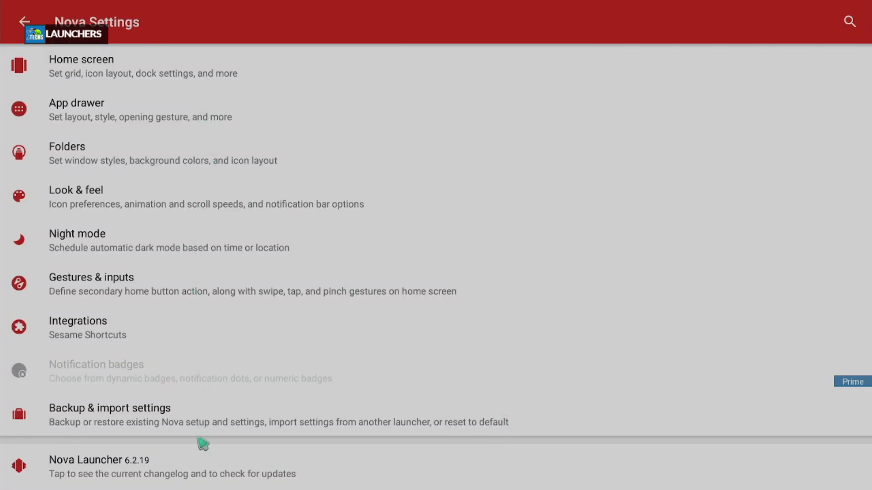
Scroll through Nova Settings without changes, close them, then return to the BuzzTV home.
left_click_drag(202, 444, 247, 23)
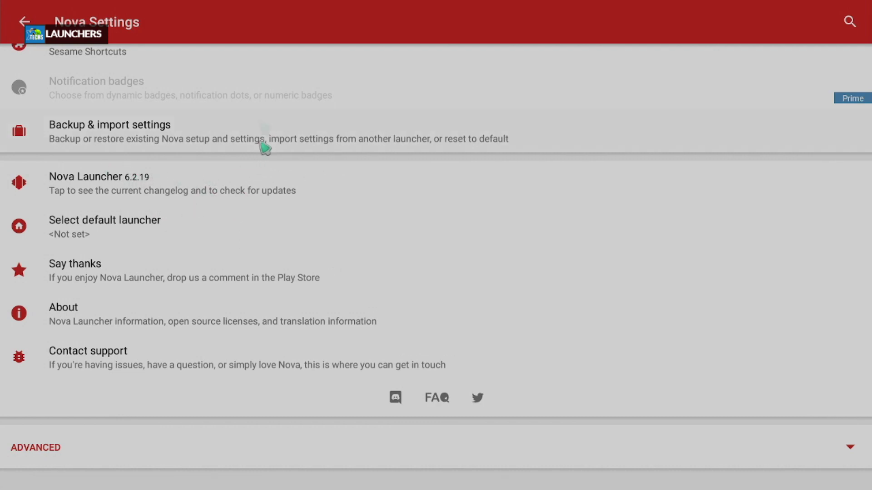
left_click_drag(265, 148, 268, 414)
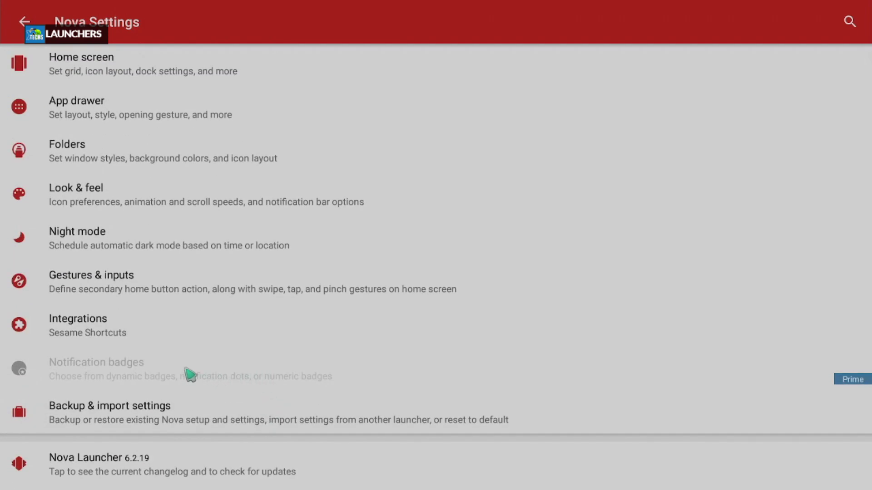
left_click_drag(270, 170, 265, 307)
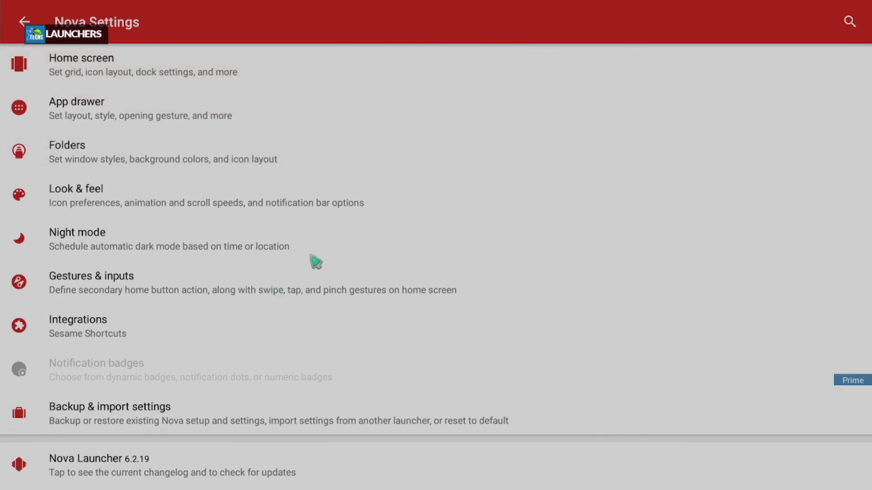
key("Escape")
left_click(90, 265)
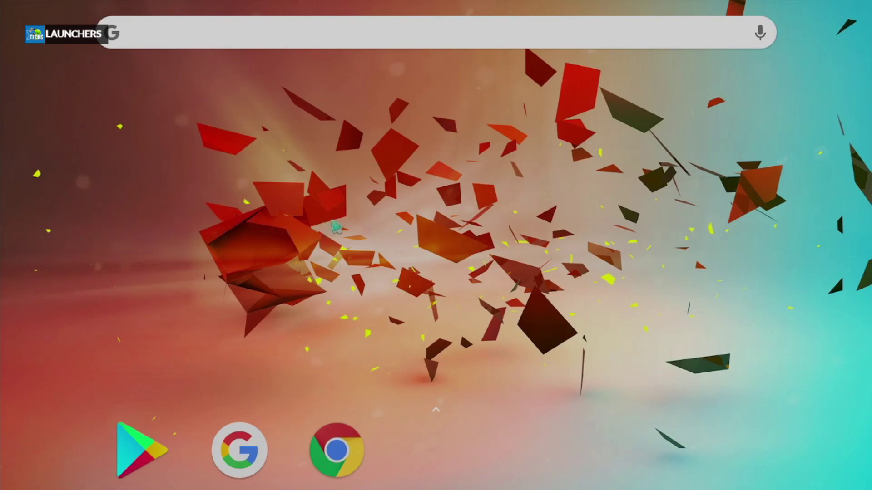
key("Home")
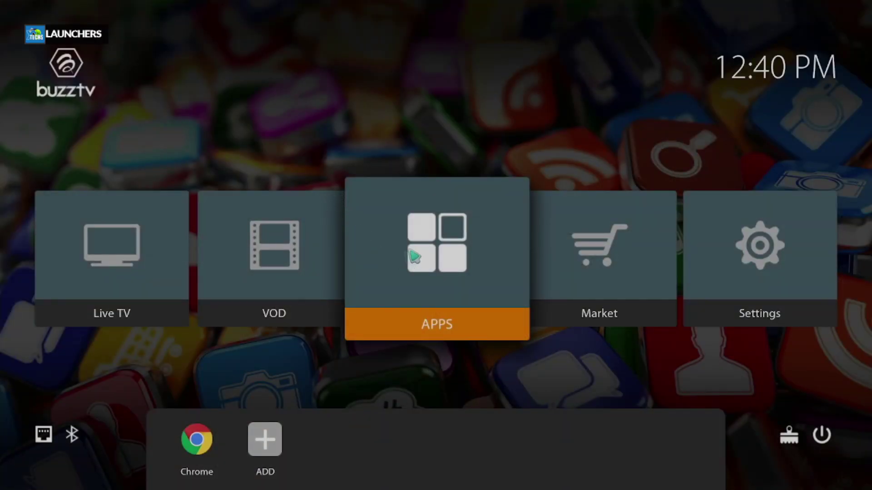
Relaunch Nova Launcher from APPS and enter its Wallpapers/Widgets/Settings overview.
left_click(458, 265)
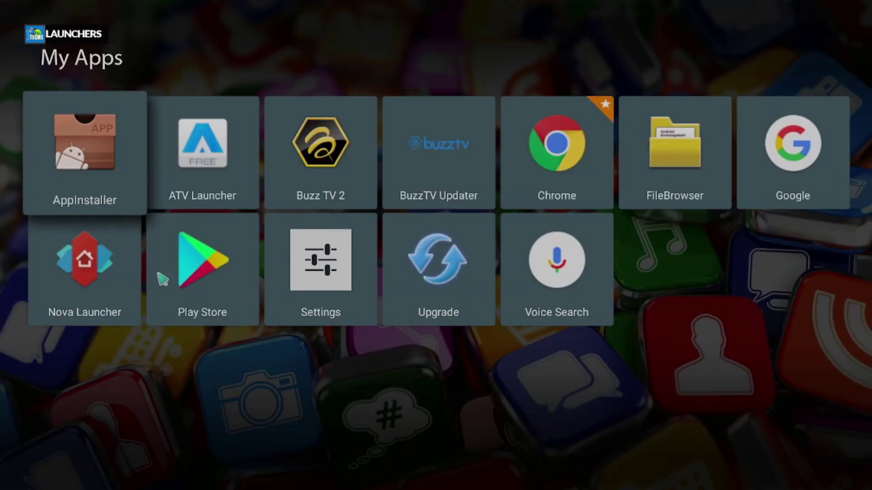
left_click(99, 286)
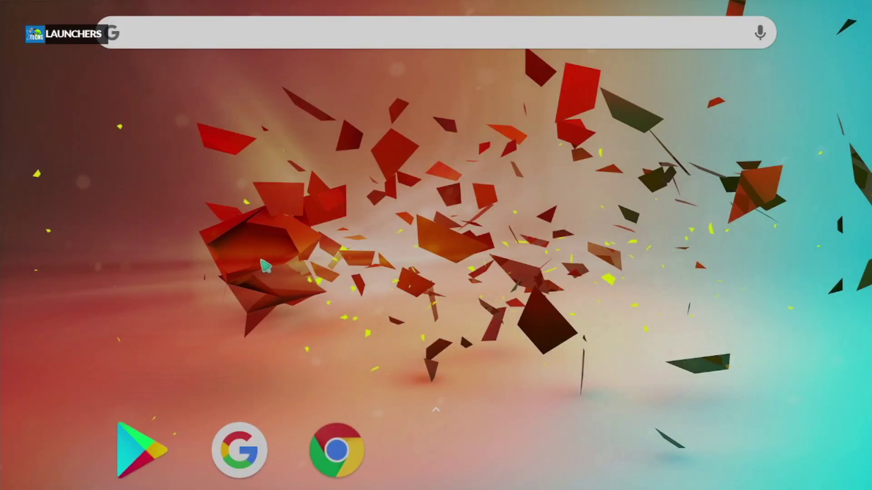
left_click(313, 265)
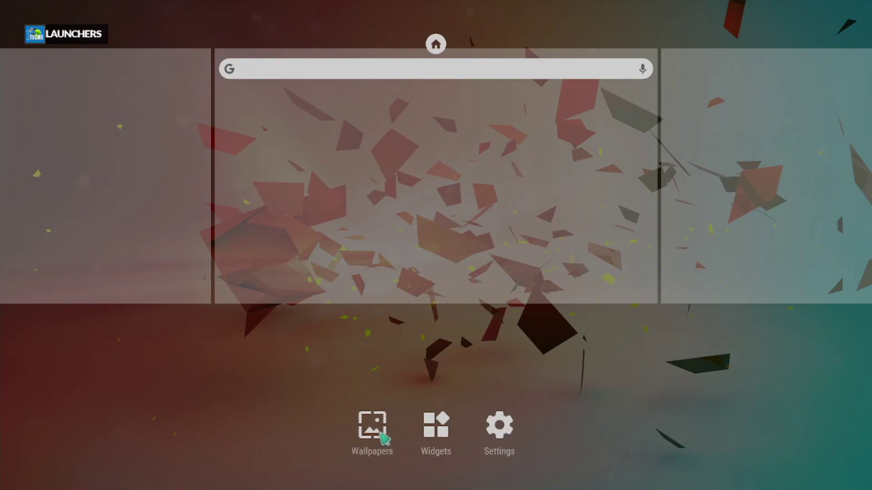
Set the Dream Night live wallpaper, with the moon and two trees, as the wallpaper.
left_click(383, 438)
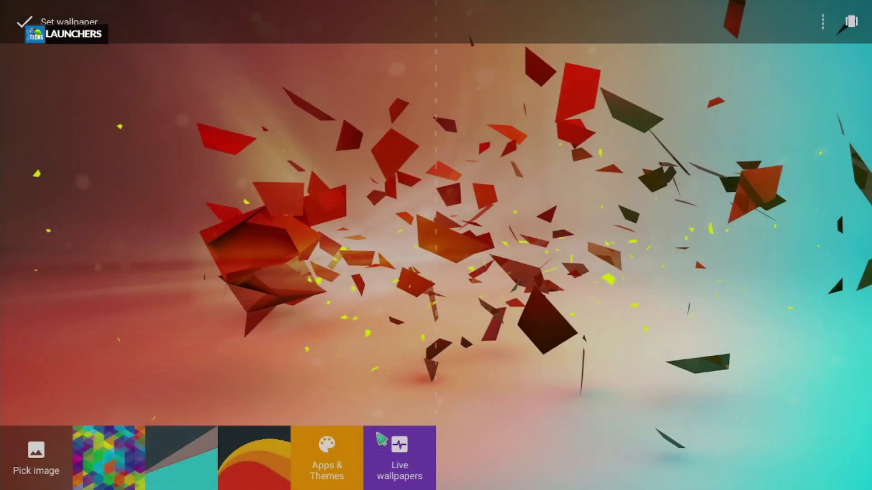
left_click(121, 461)
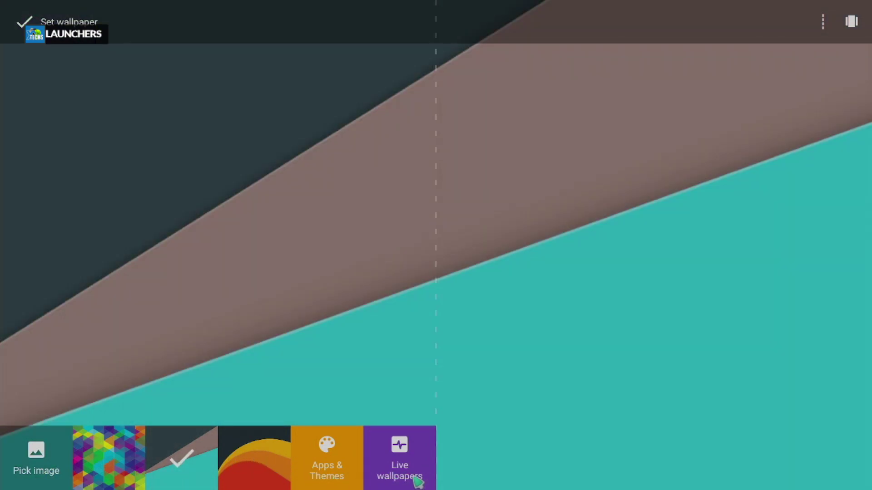
left_click(411, 477)
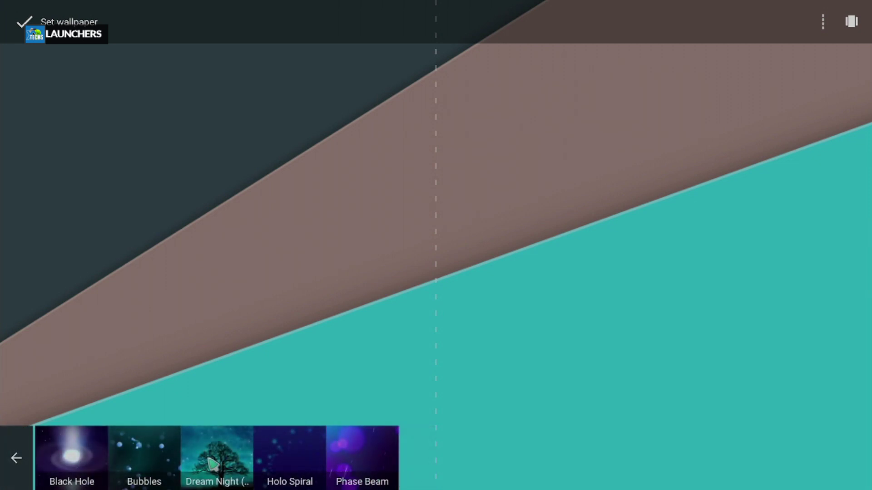
left_click(220, 463)
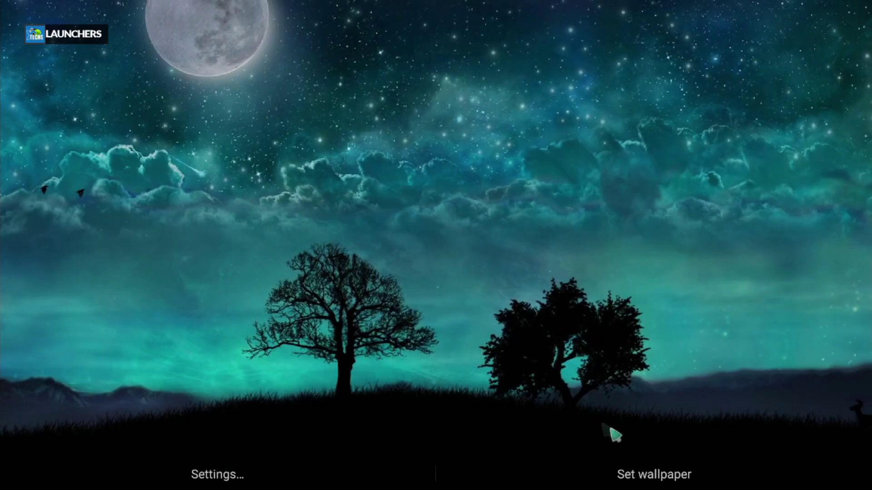
left_click(652, 475)
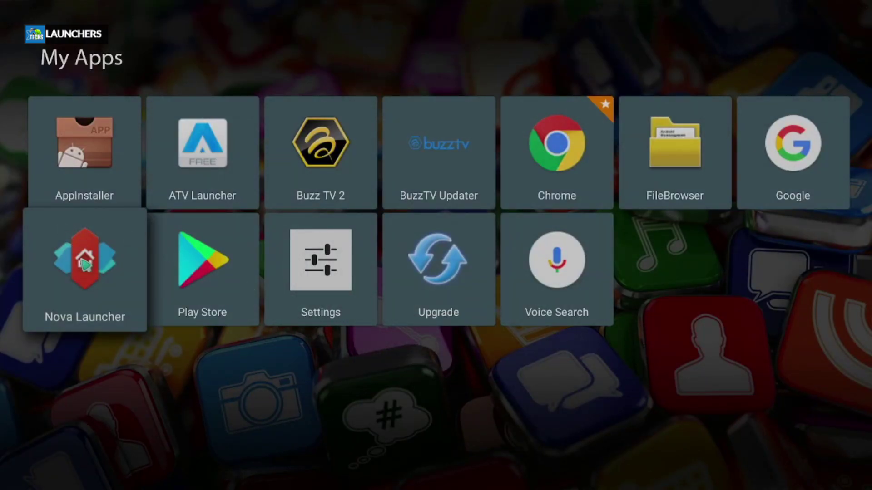
Launch Nova Launcher, swipe between its home screen pages, and enter the home screen edit overview.
left_click(85, 265)
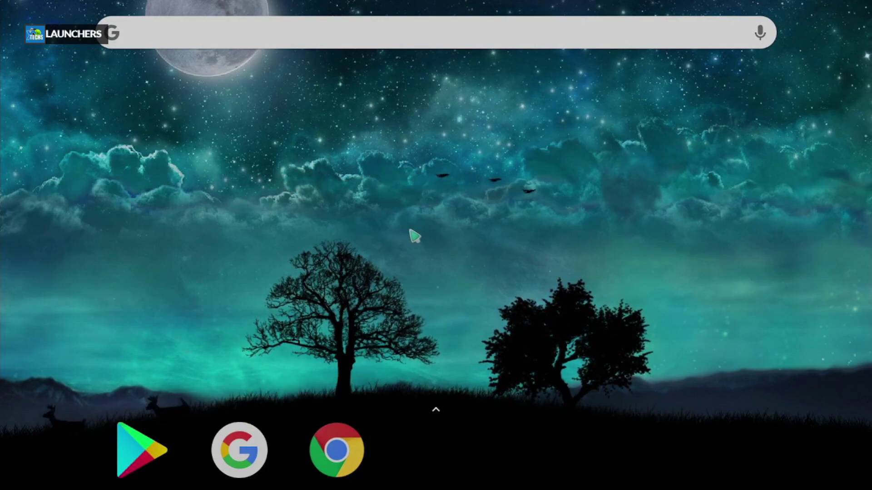
left_click_drag(414, 236, 43, 267)
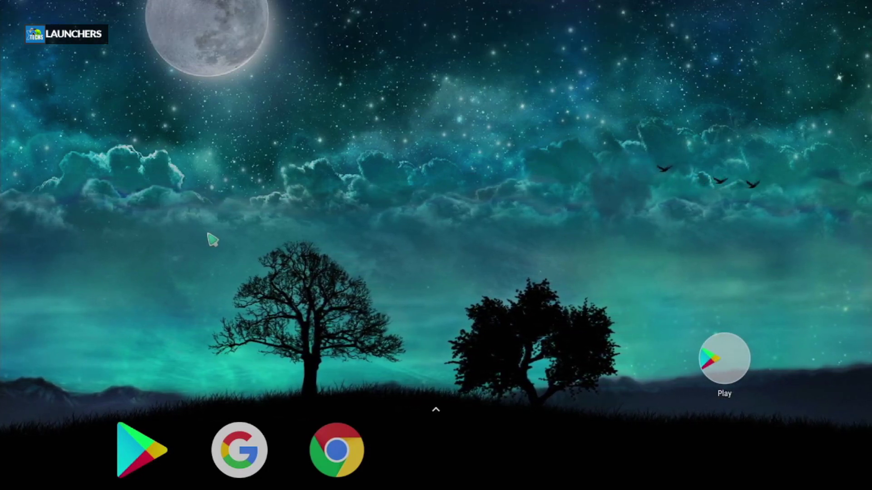
left_click_drag(164, 272, 589, 269)
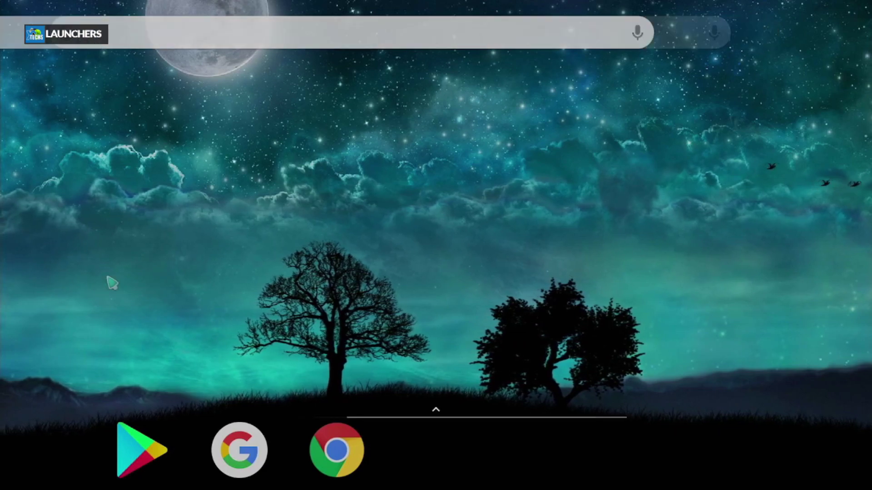
left_click_drag(113, 283, 68, 286)
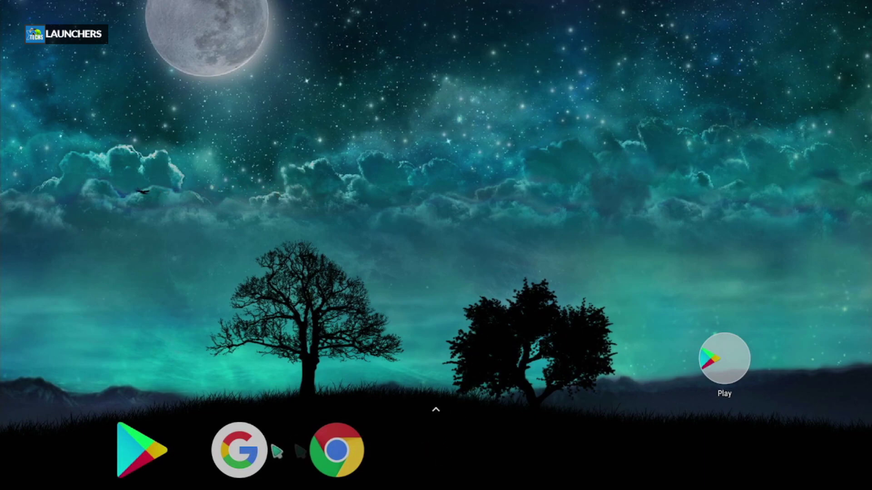
left_click(500, 198)
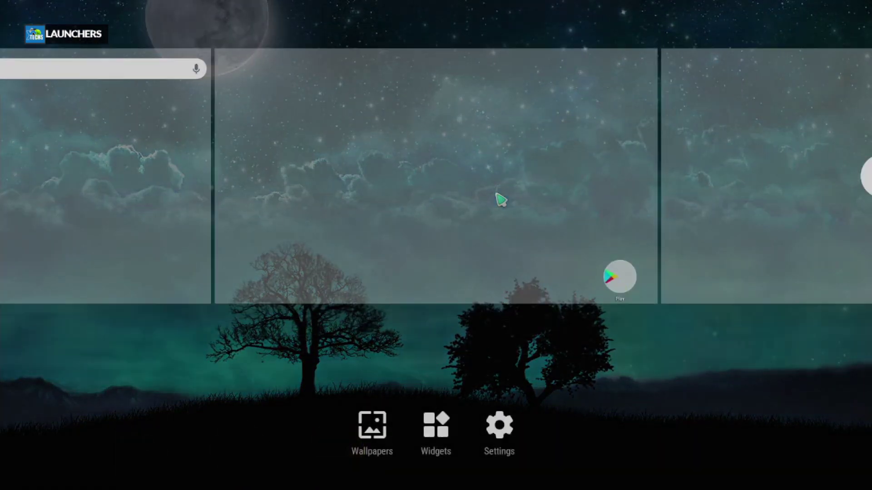
In Nova Settings > App drawer, keep Drawer App Grid at 6×6 and open Icon layout.
left_click(499, 427)
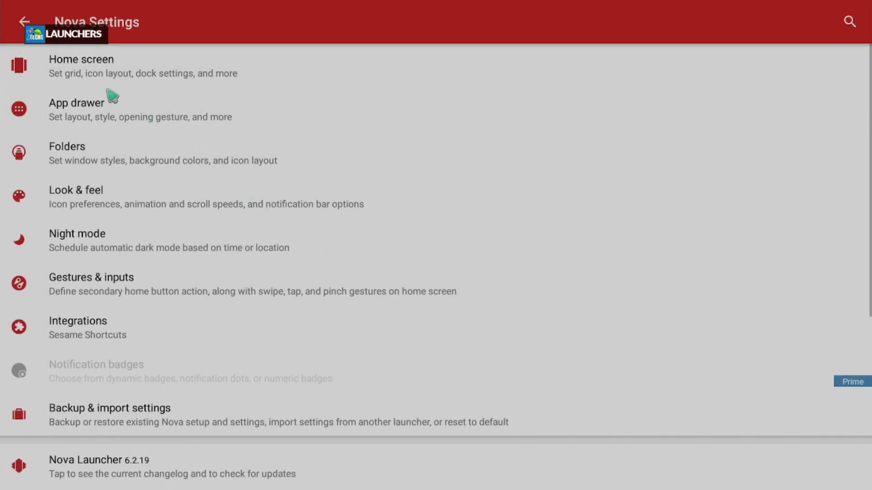
left_click(111, 116)
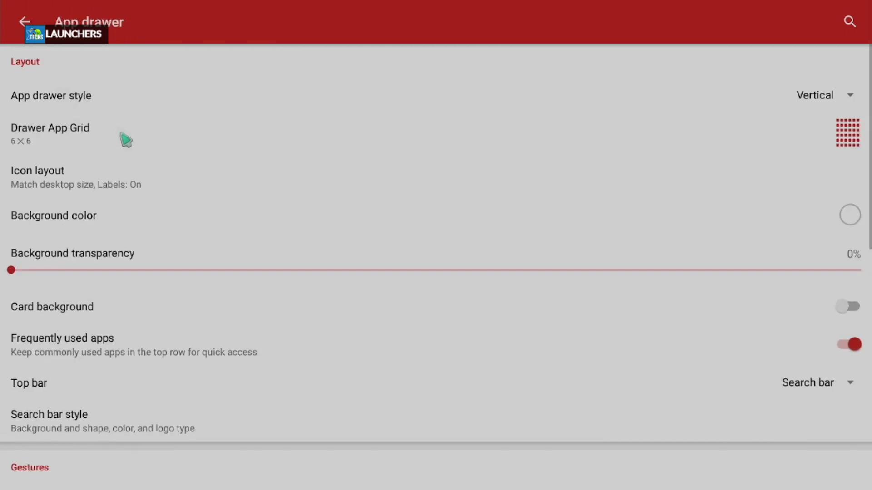
left_click(98, 132)
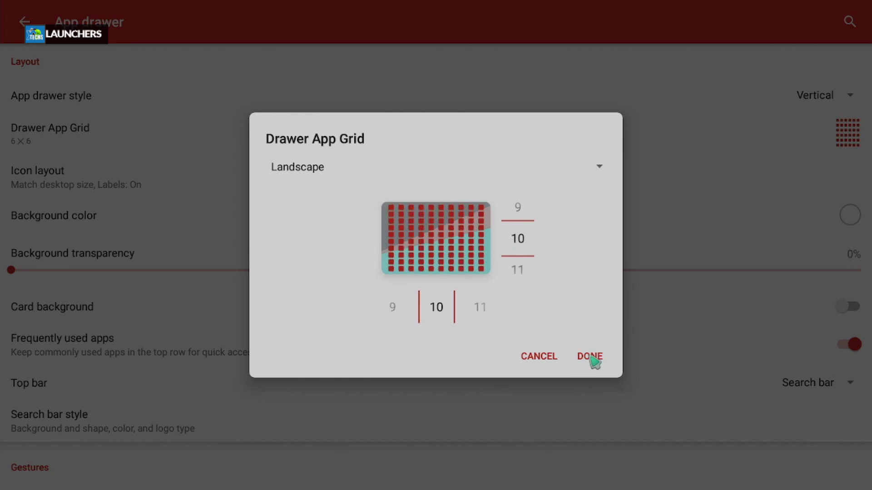
left_click(590, 358)
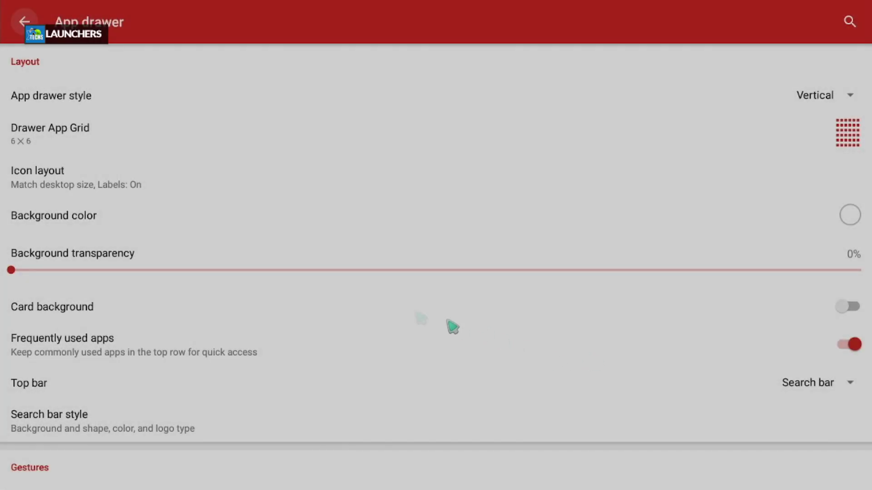
left_click(105, 184)
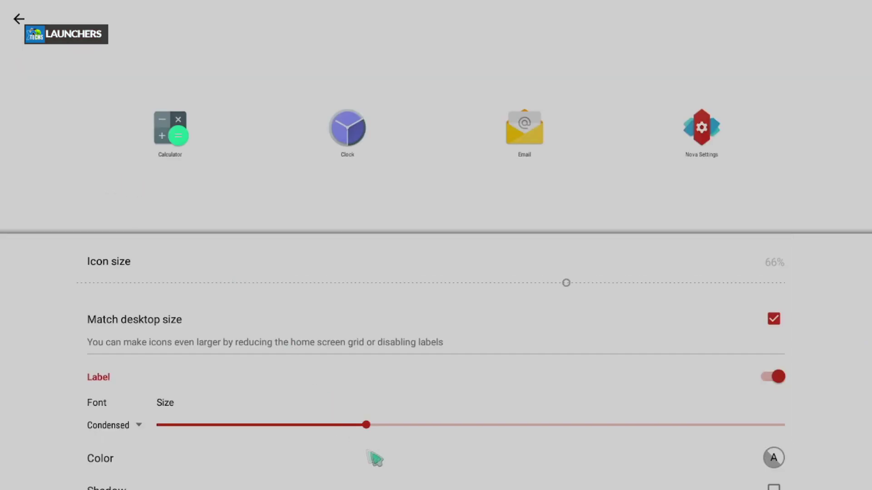
Adjust the drawer label text size, then leave App drawer style on Vertical.
left_click_drag(370, 432, 402, 439)
scroll(557, 469, "down", 3)
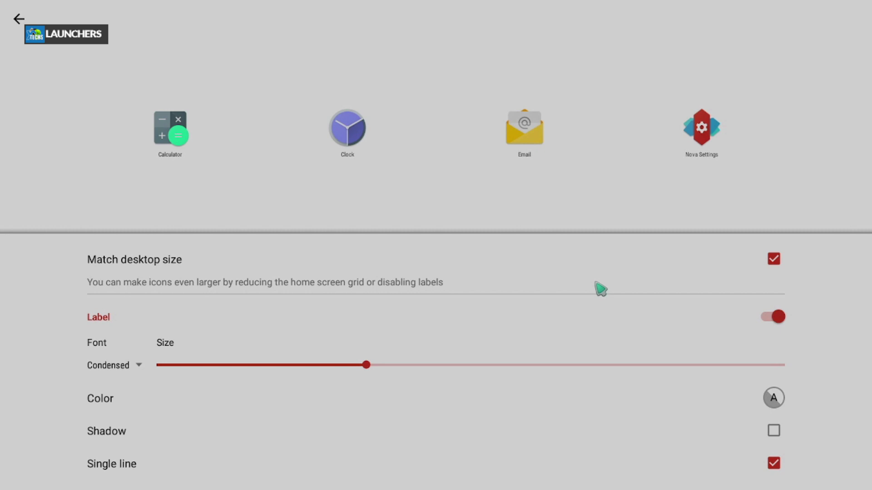
key("Escape")
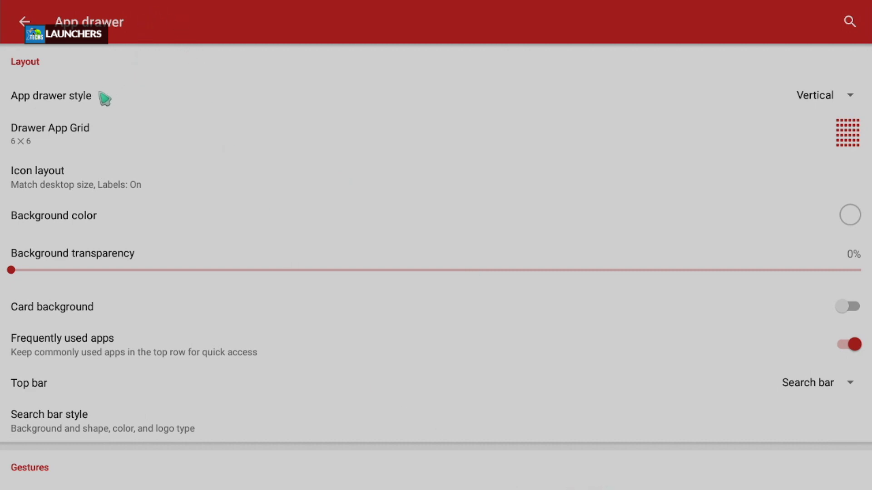
left_click(87, 105)
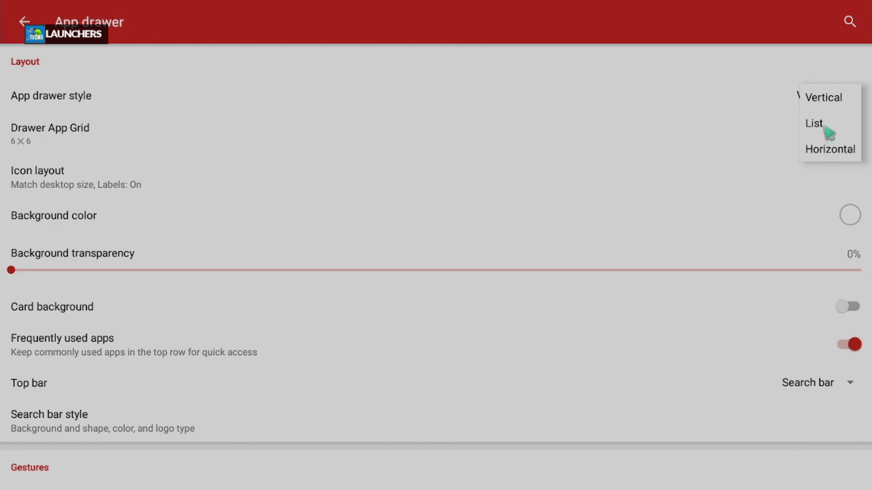
left_click(829, 97)
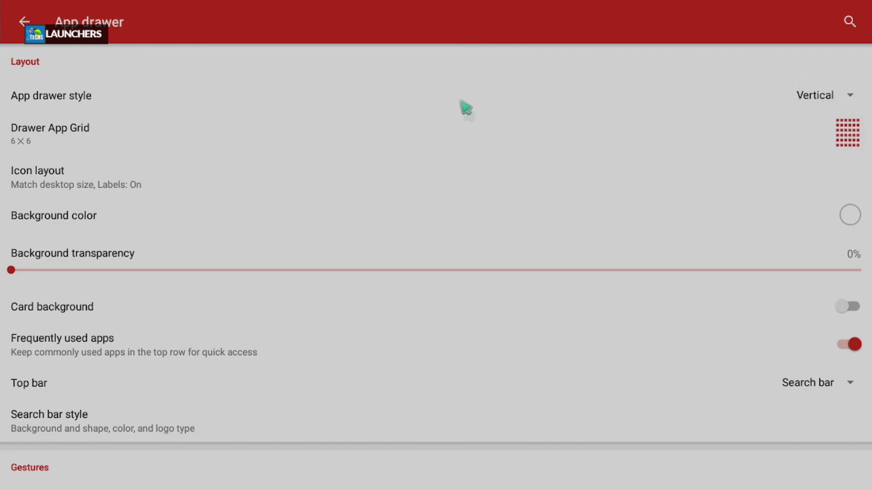
Leave the drawer top bar on Search bar, scroll the settings, and return to Nova Settings.
left_click_drag(454, 379, 459, 170)
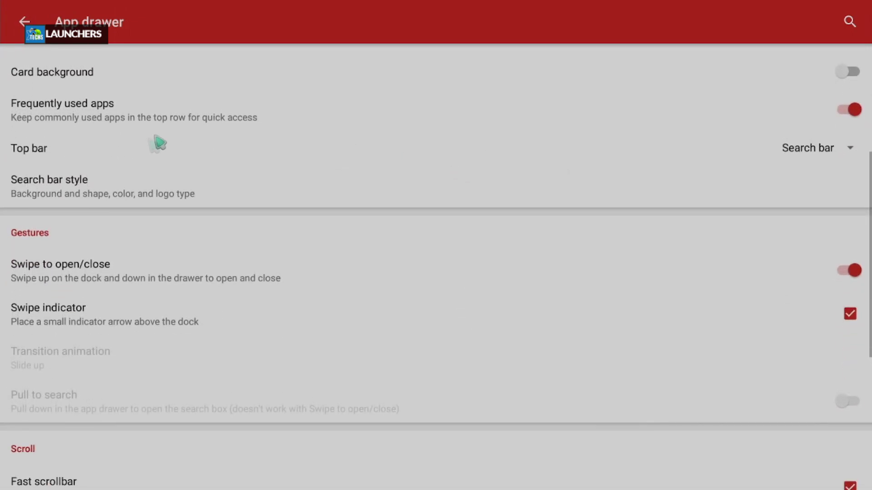
left_click(807, 149)
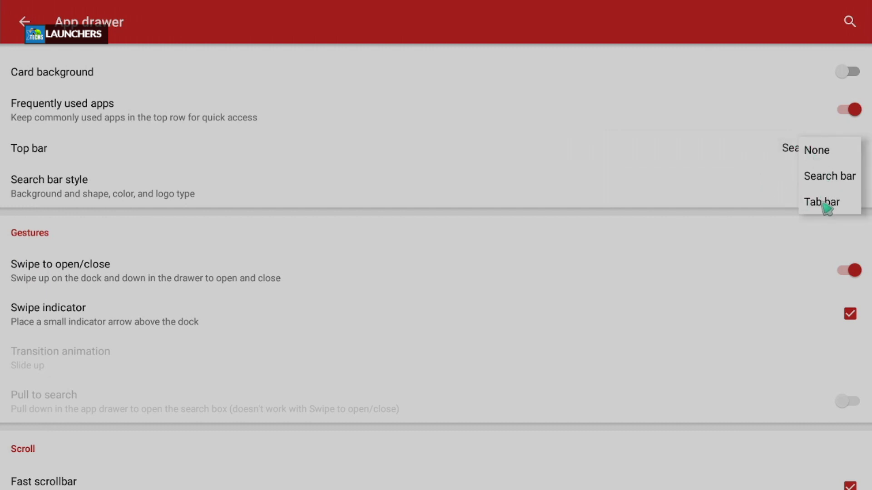
left_click(601, 154)
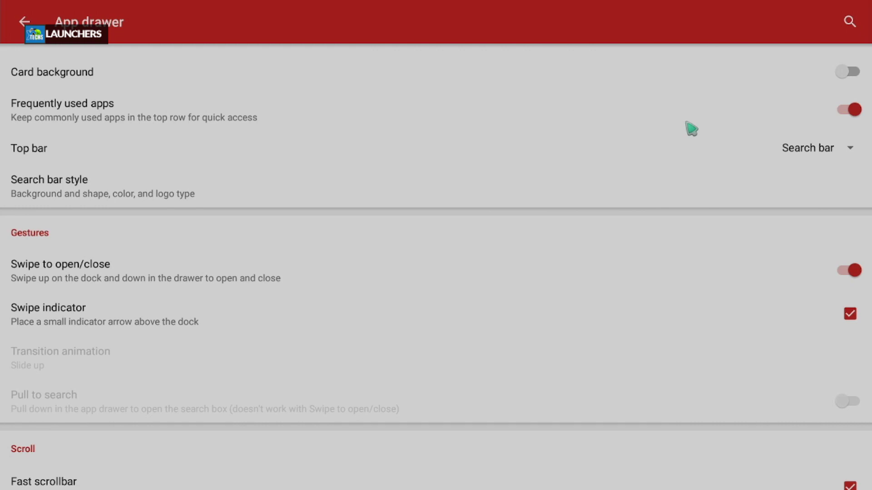
left_click_drag(601, 479, 587, 173)
left_click_drag(527, 467, 531, 216)
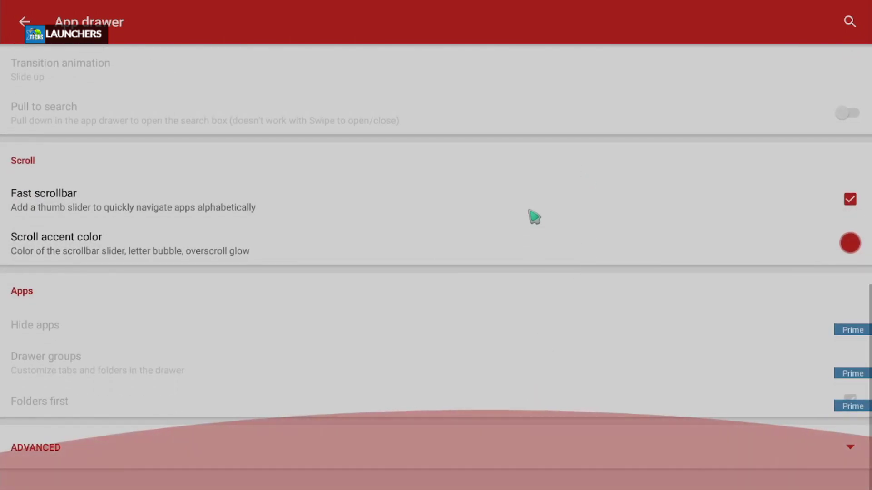
key("Escape")
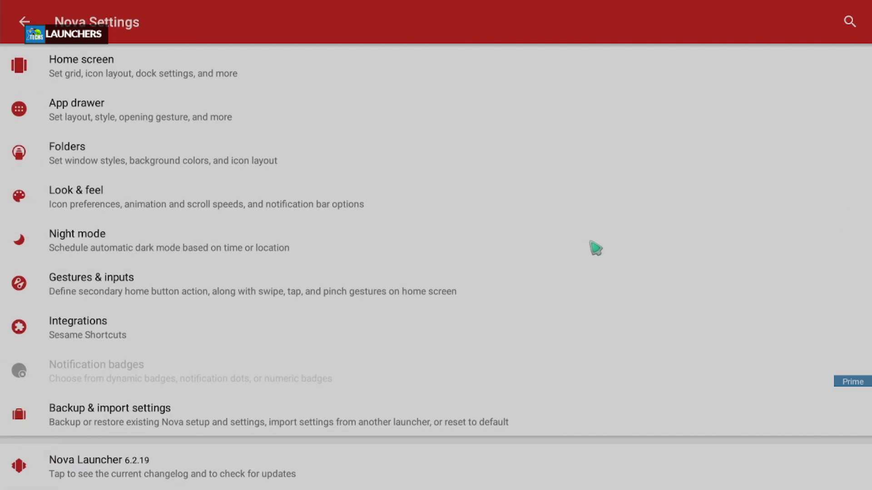
Leave Nova Settings for the BuzzTV home and launch ATV Launcher from the apps grid.
key("Escape")
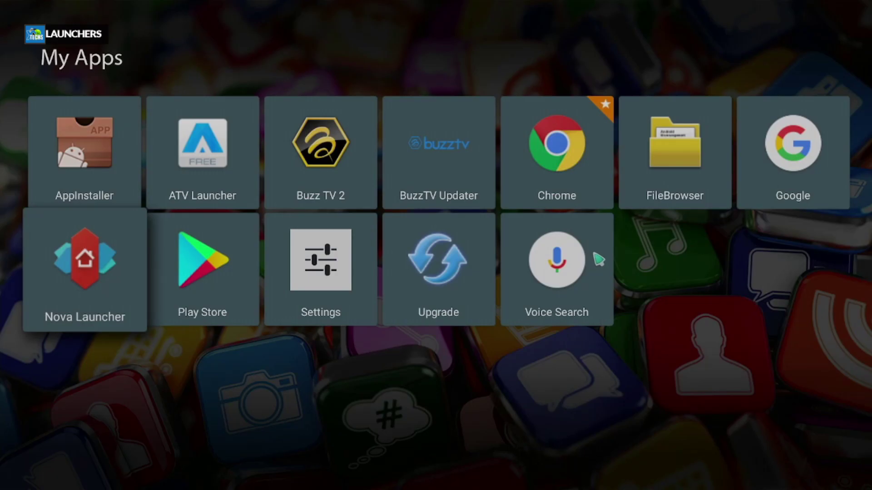
left_click(75, 267)
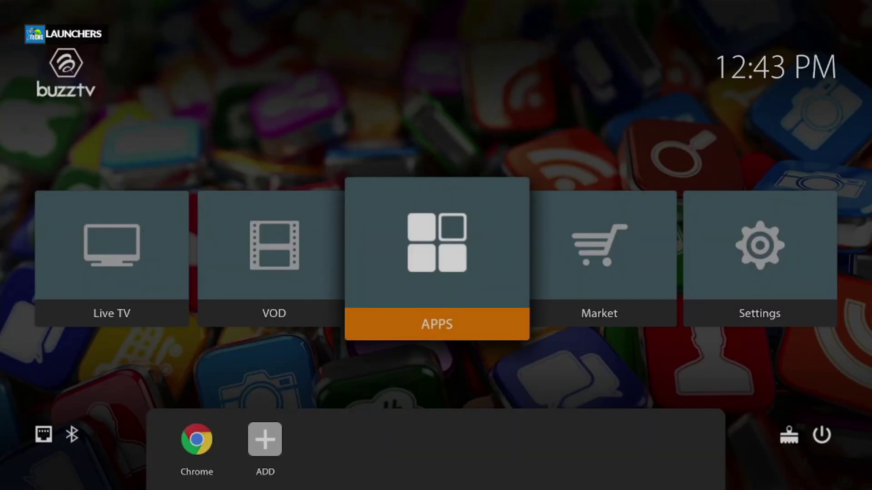
key("Return")
key("Right")
key("Return")
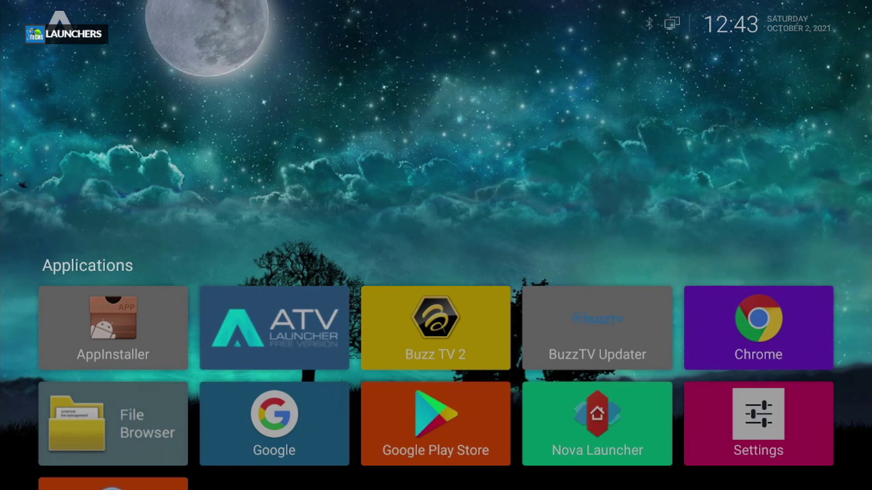
Browse ATV Launcher's tiles (Upgrade, Chrome, File Browser) with the remote, then open the empty top-left widget area.
key("Down")
key("Down")
key("Down")
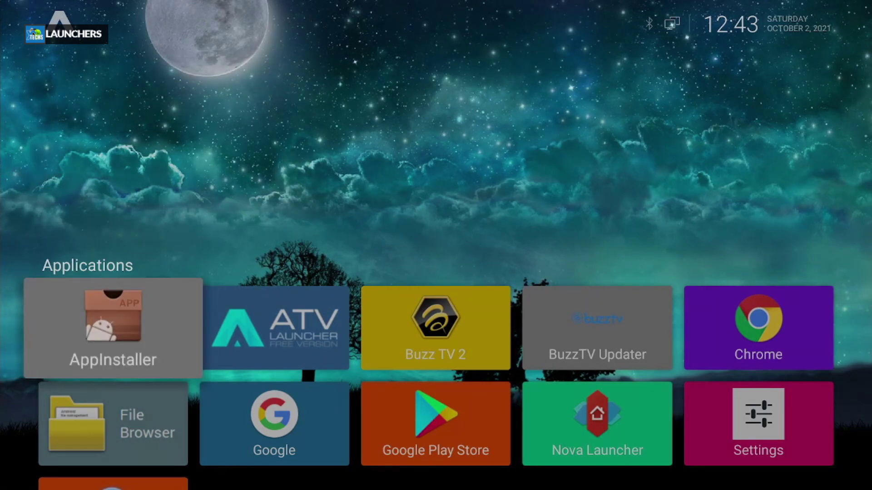
key("Up")
key("Up")
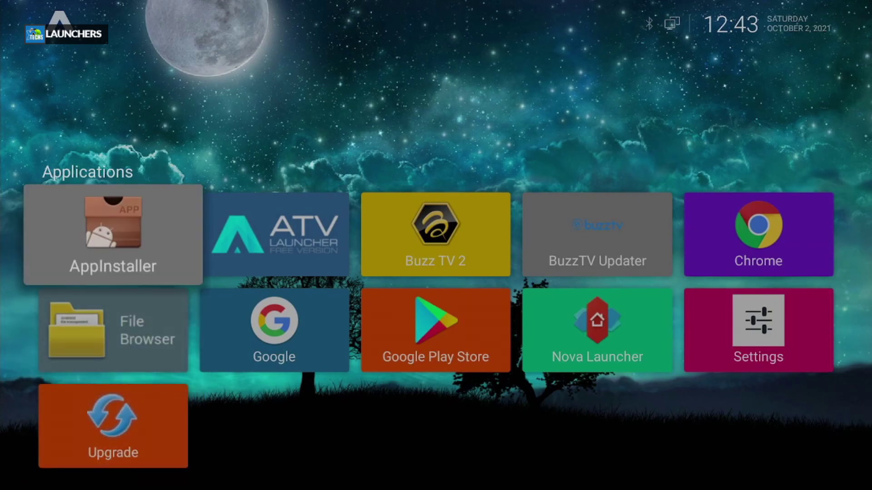
key("Right")
key("Right")
key("Right")
key("Right")
key("Down")
key("Down")
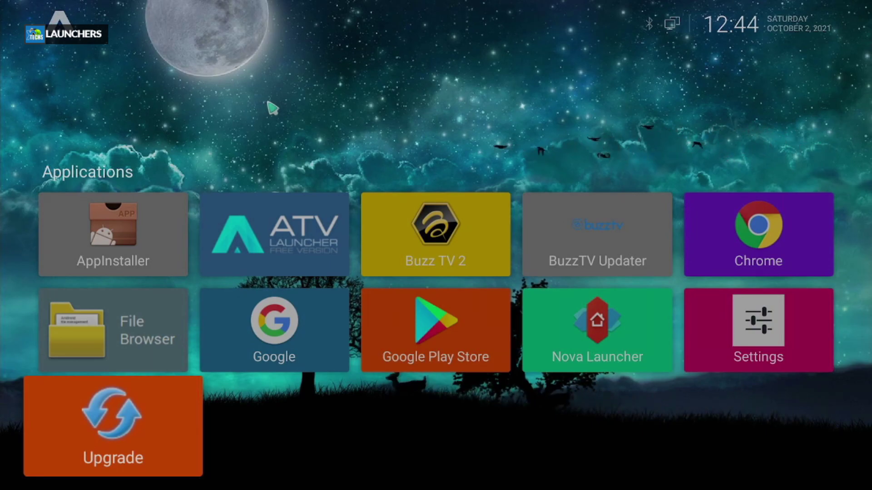
key("Up")
key("Up")
key("Up")
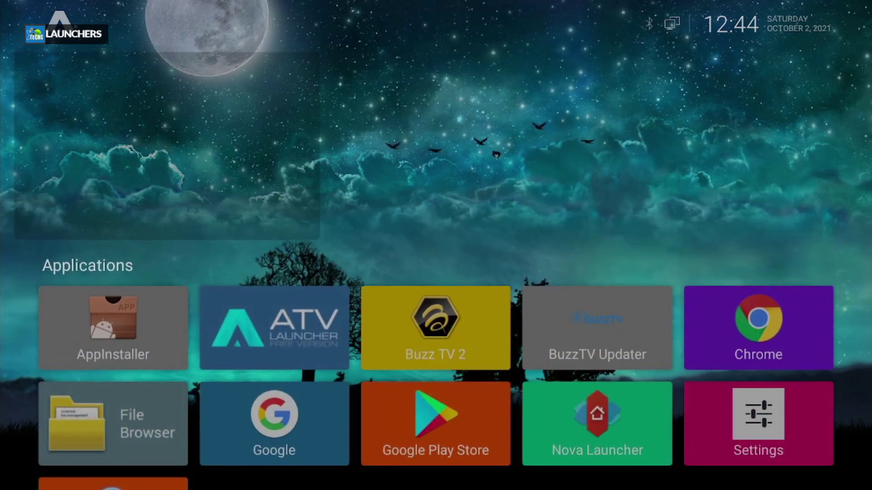
left_click(166, 133)
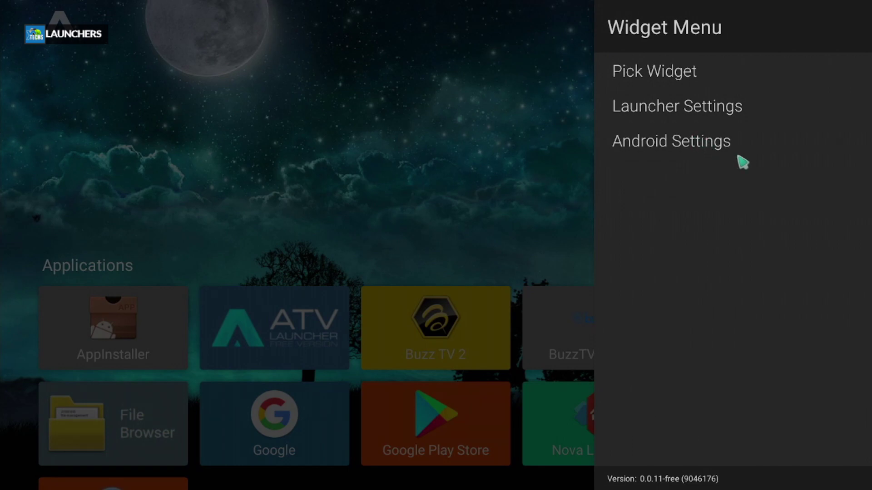
key("Down")
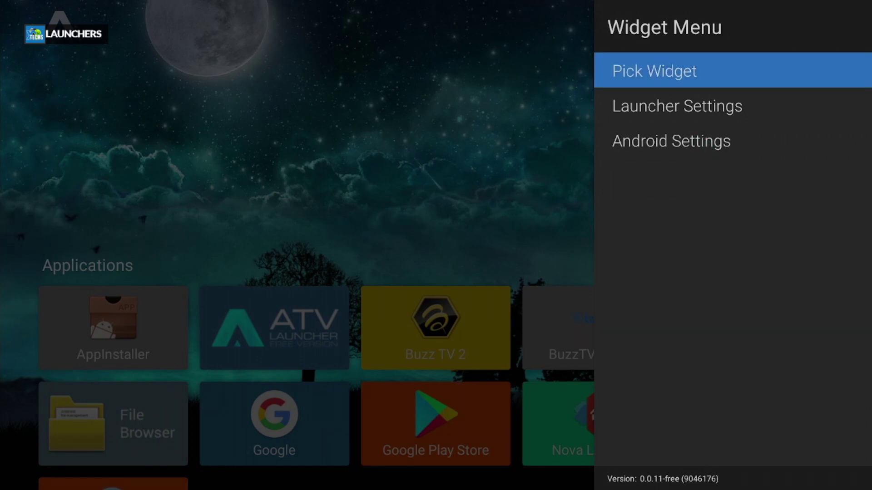
key("Return")
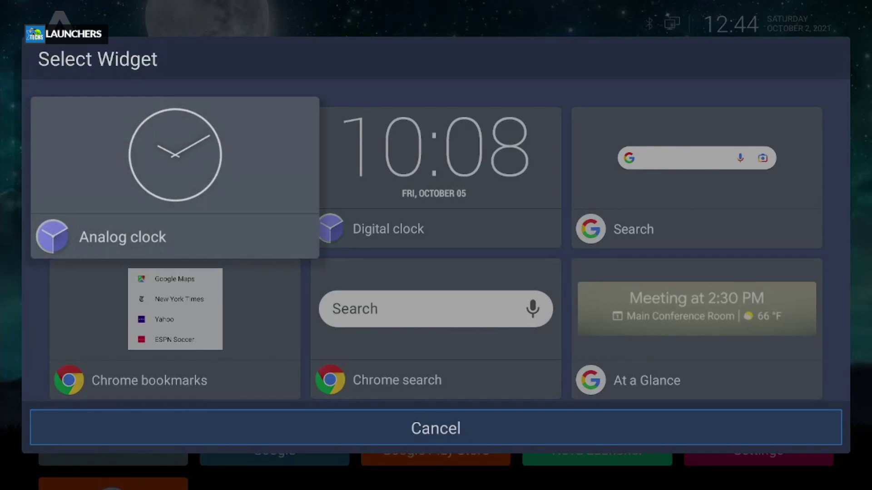
key("Down")
key("Right")
key("Return")
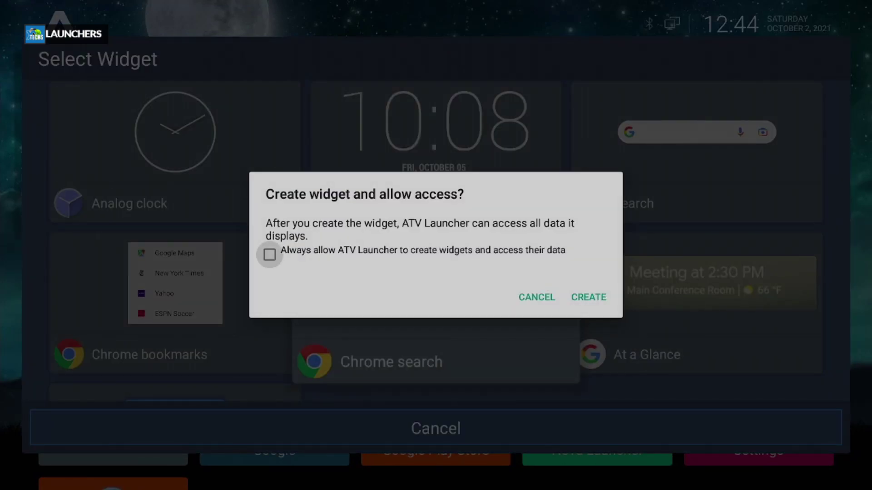
key("Down")
key("Right")
key("Return")
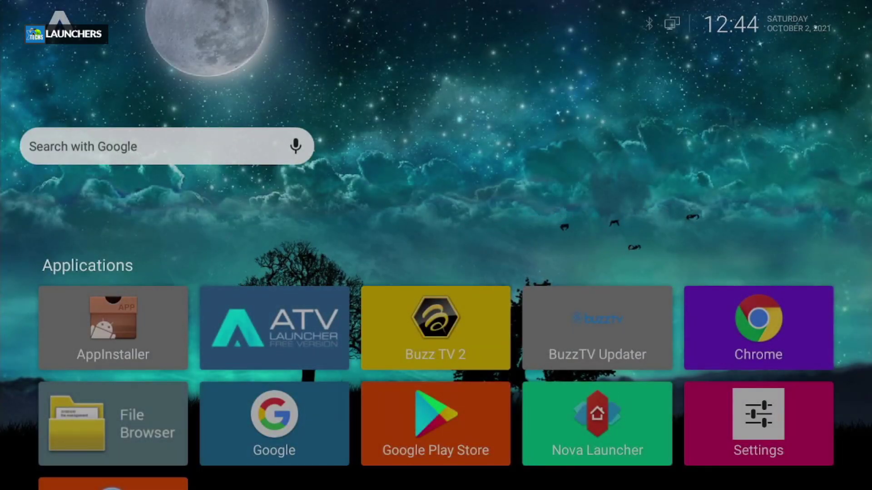
left_click(249, 150)
left_click(251, 151)
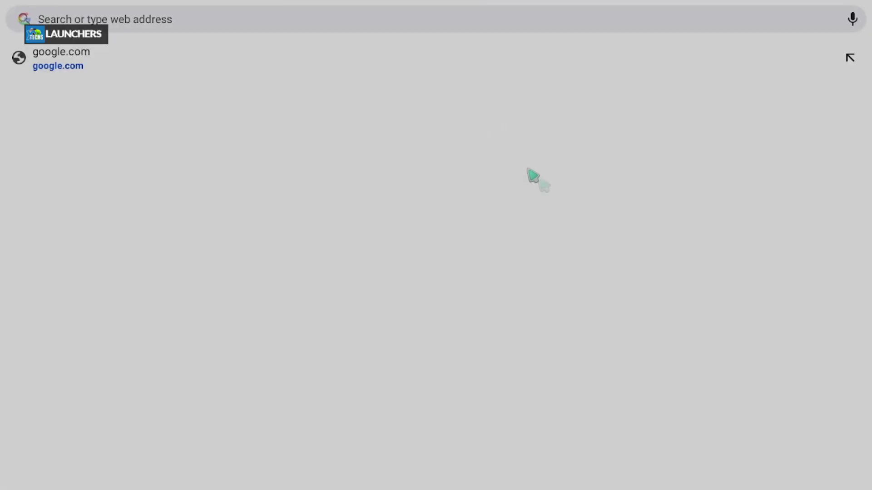
key("Escape")
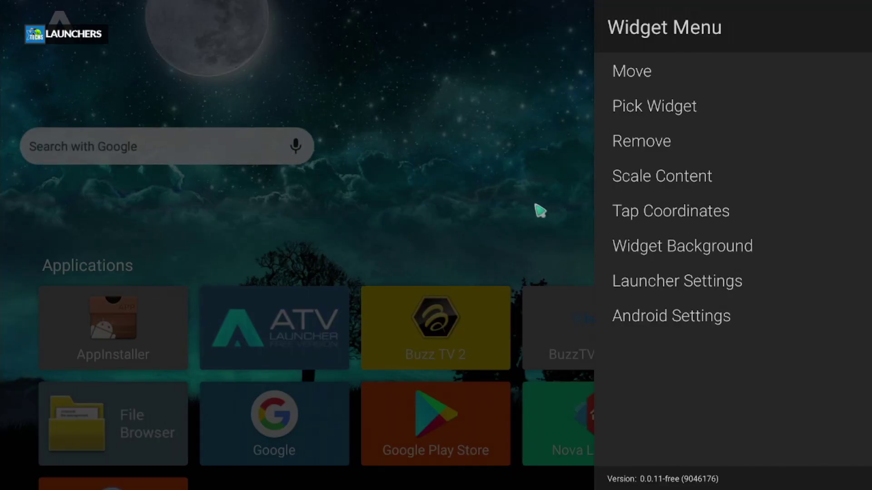
left_click(652, 144)
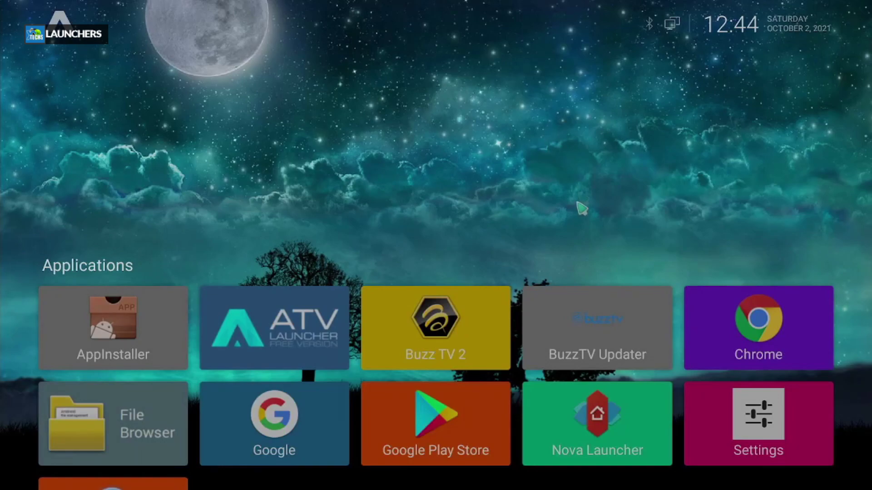
left_click(511, 168)
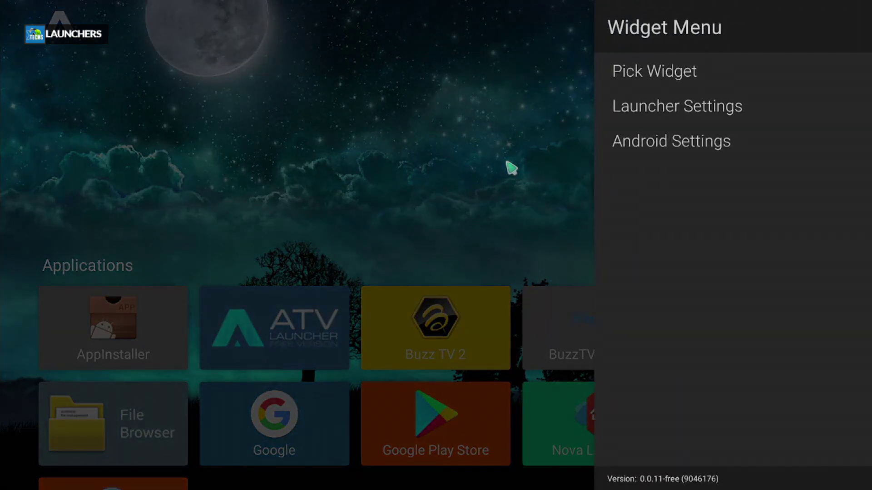
View the Applications and Wallpaper sections of ATV Launcher Settings, then close the settings.
left_click(633, 120)
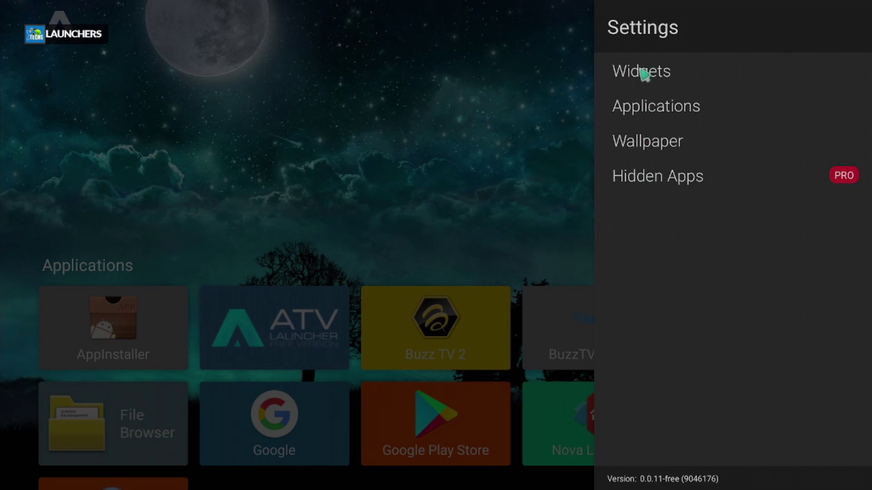
left_click(645, 111)
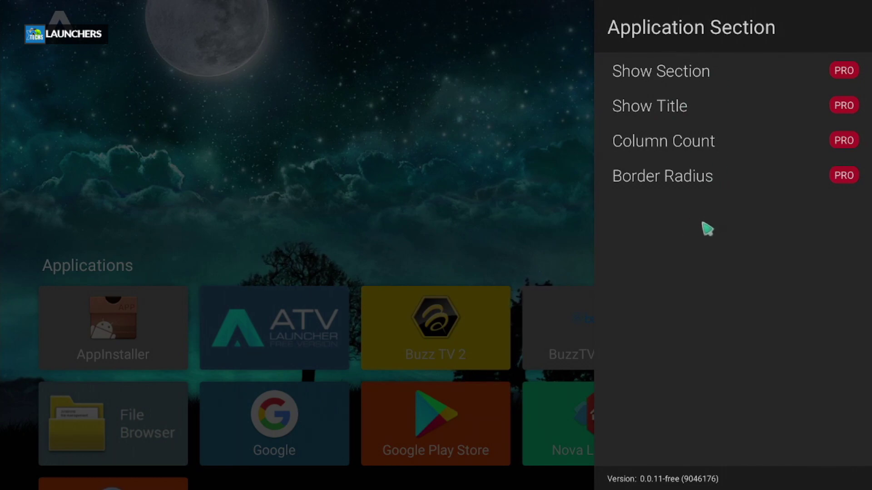
key("Escape")
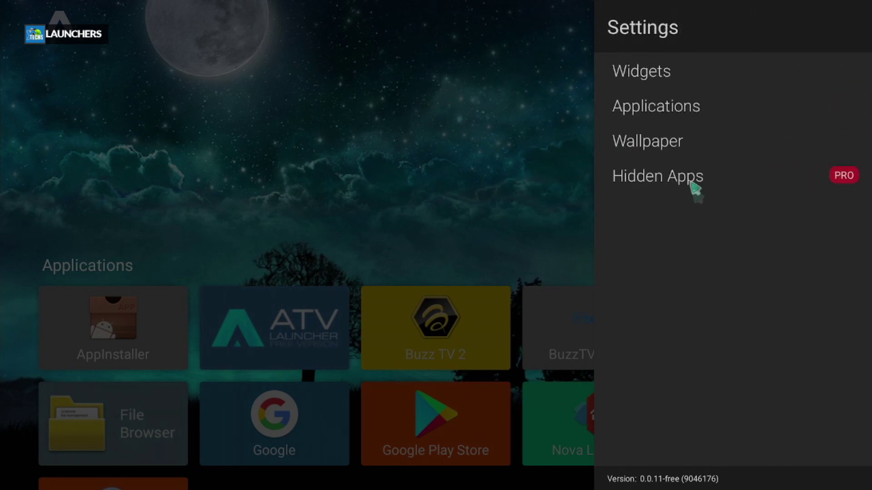
left_click(679, 146)
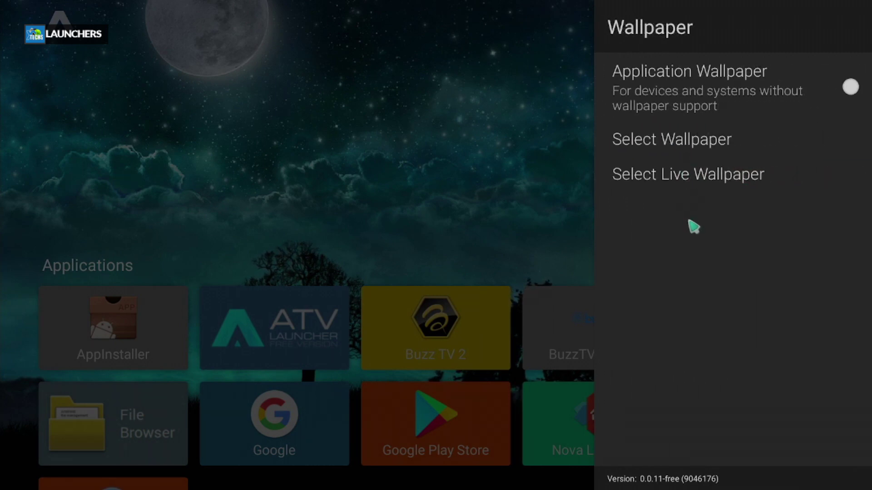
key("Escape")
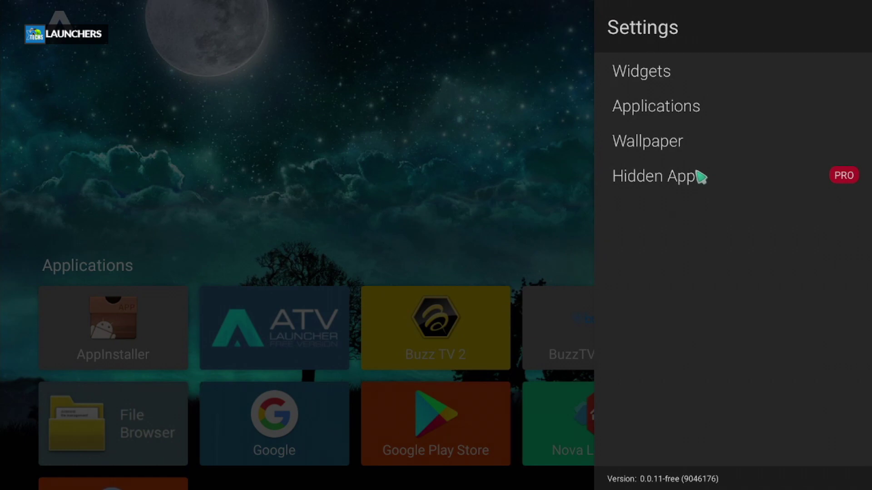
key("Down")
key("Down")
key("Down")
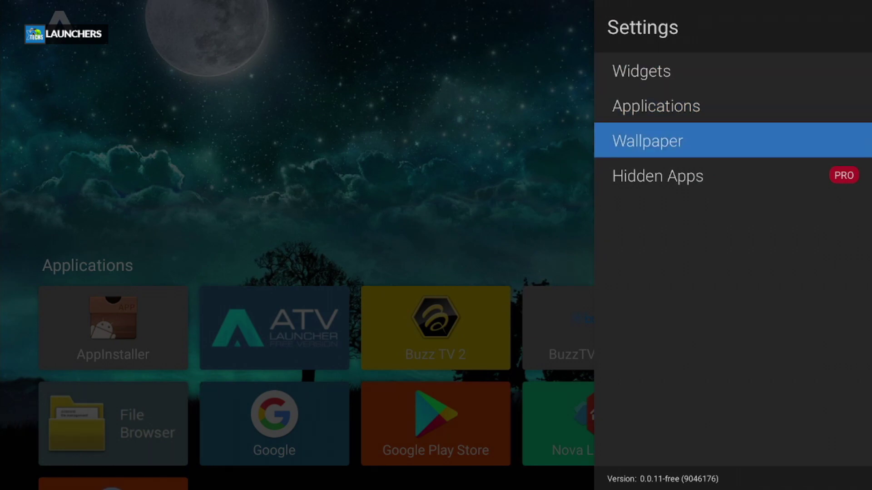
key("Escape")
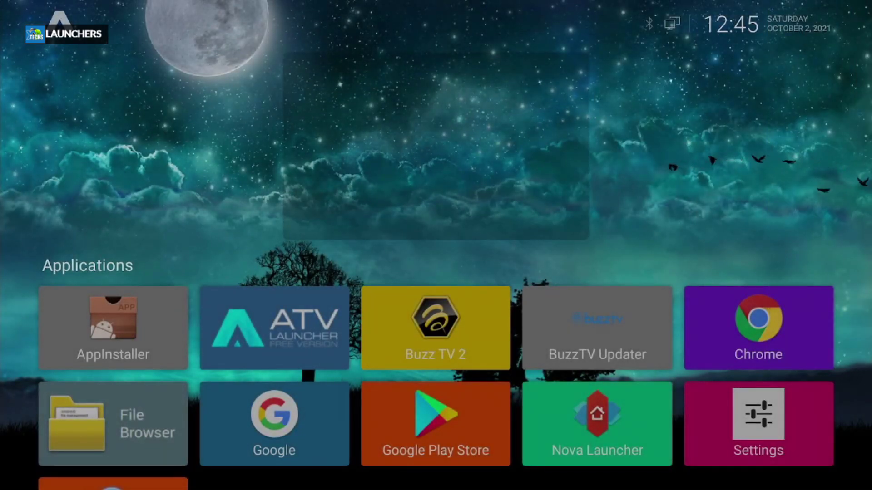
Open Android system Settings from the top-centre Widget Menu, then return to the launcher home.
left_click(654, 200)
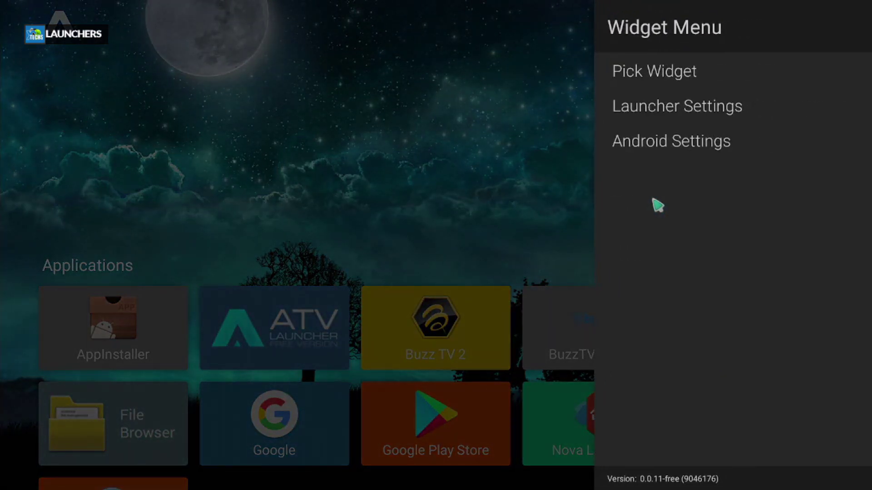
left_click(656, 146)
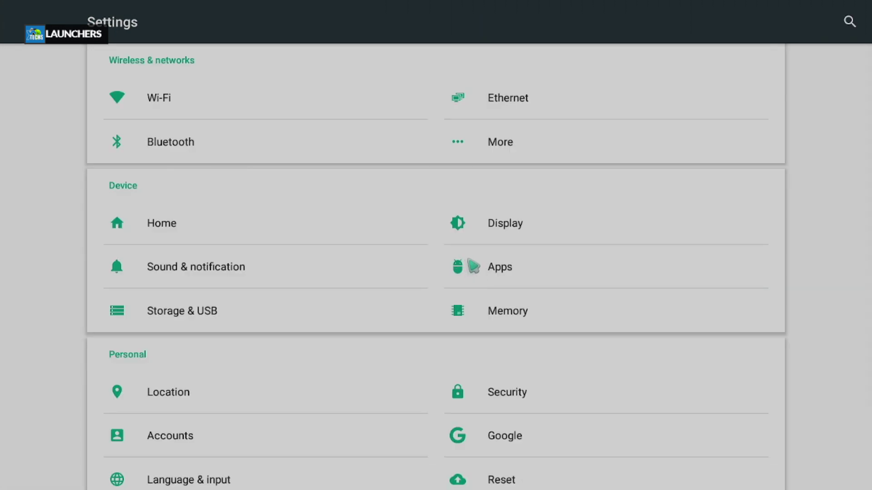
key("Escape")
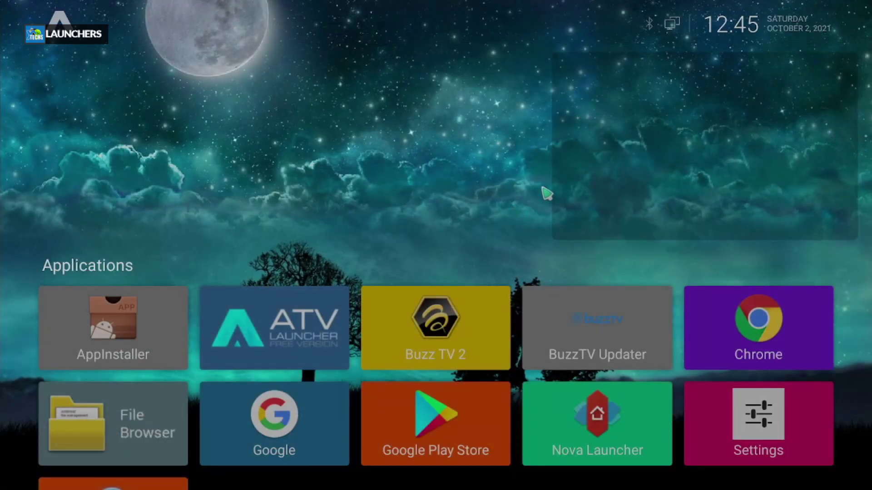